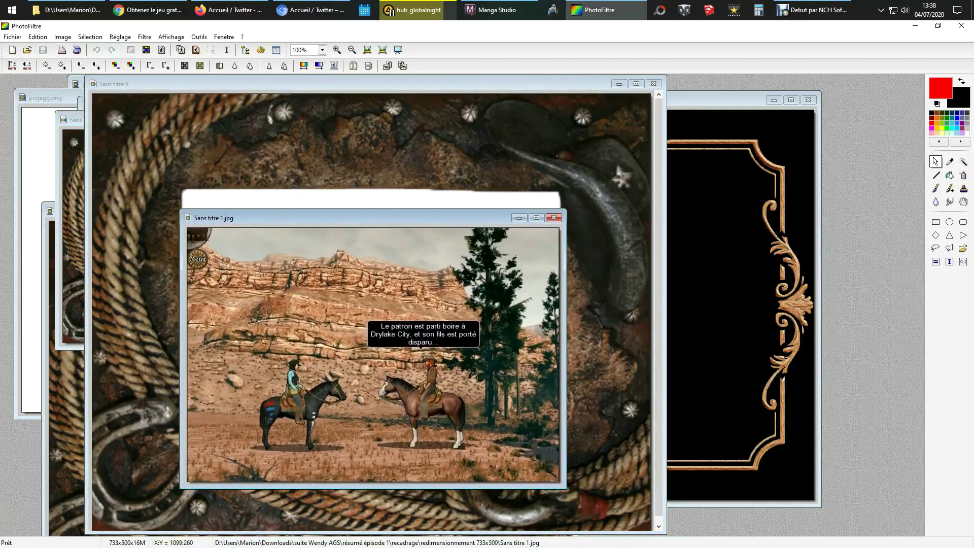
Uncover the Sans titre 6 frame image, undo its last resize, and resize it proportionally to a width of 1050 pixels
drag(355, 220, 651, 203)
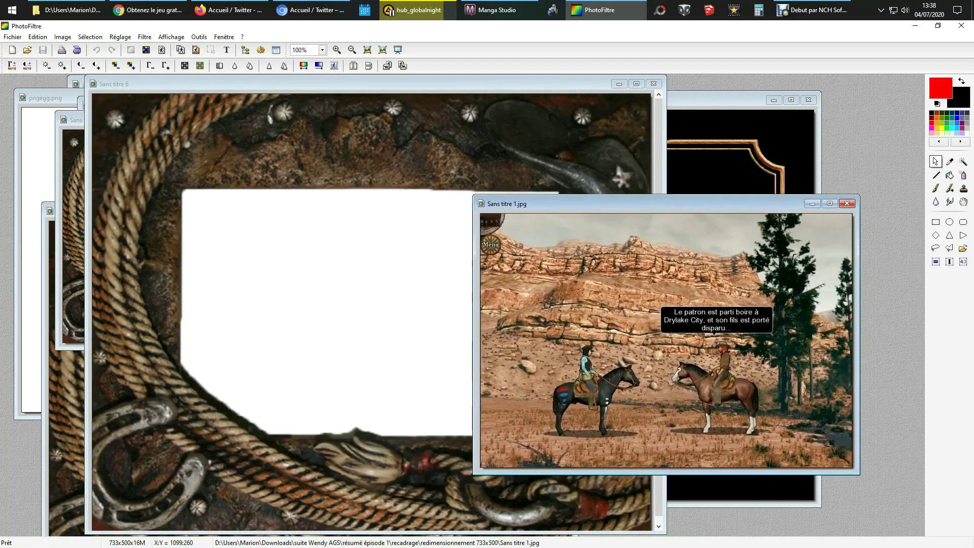
click(356, 84)
key(ctrl+z)
click(62, 37)
click(87, 120)
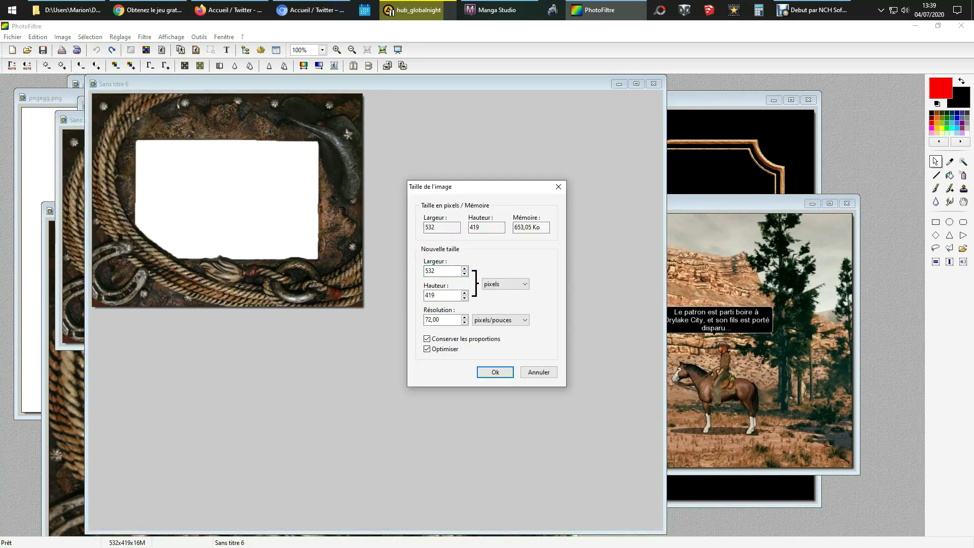
text(1050)
key(Return)
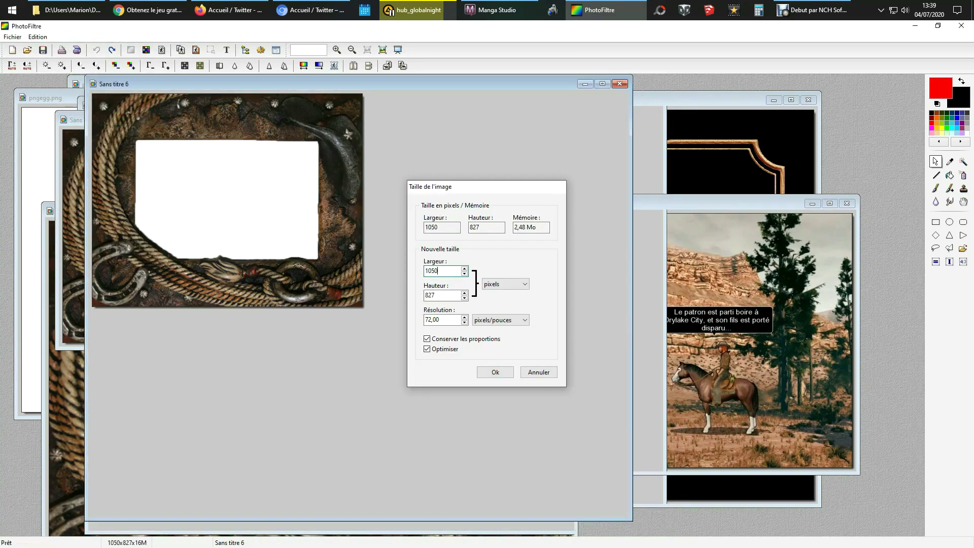
Crop the frame image's canvas to 1024 x 768 pixels, keeping the picture centred
click(651, 204)
drag(620, 202, 639, 168)
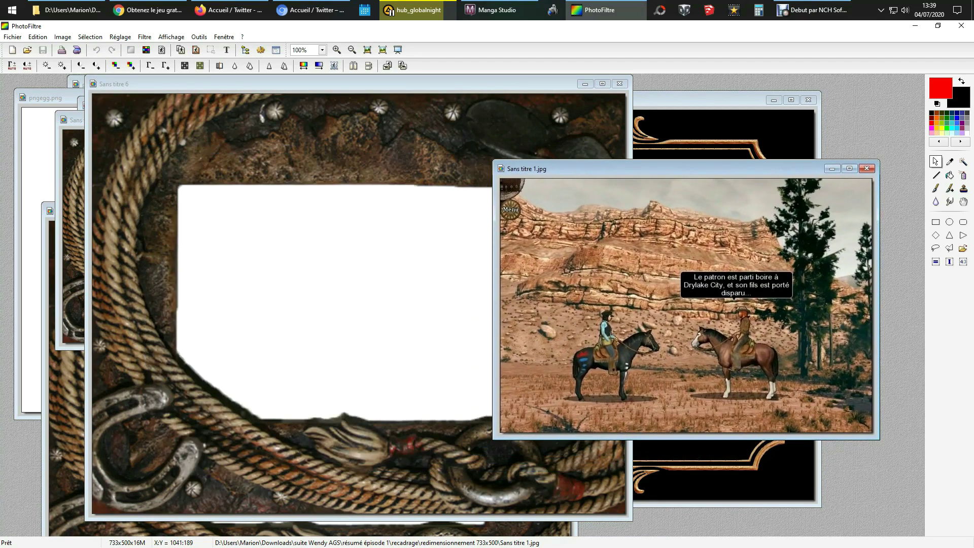
click(355, 83)
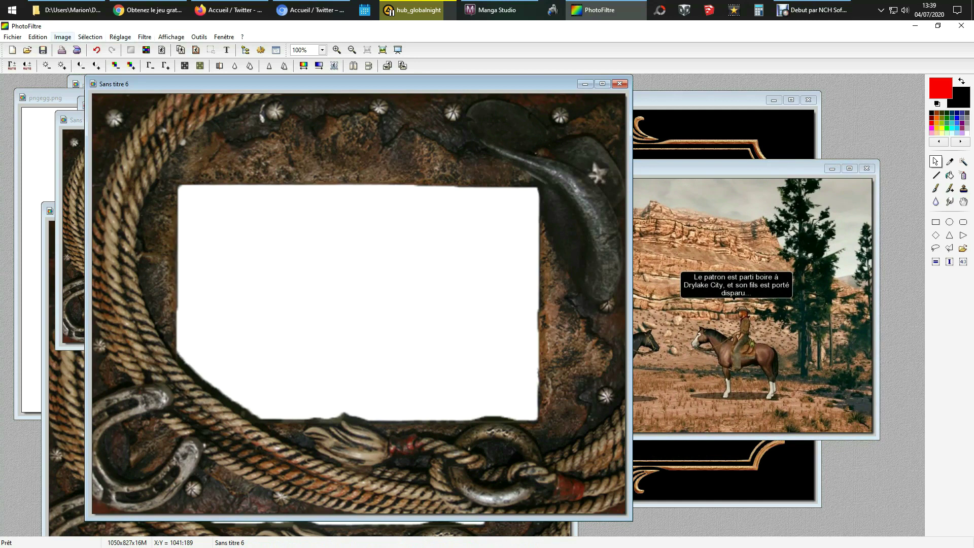
click(62, 36)
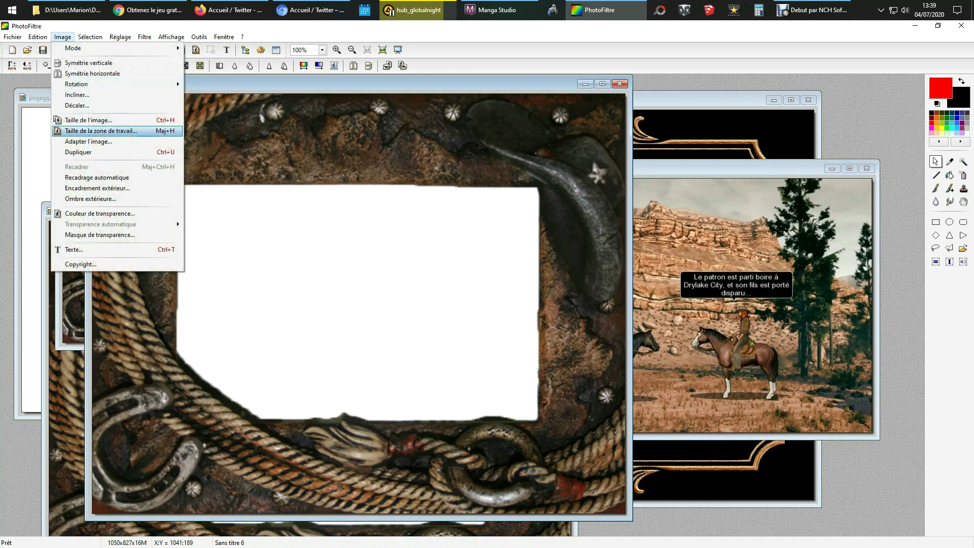
click(100, 131)
double_click(442, 254)
text(1024)
key(Tab)
text(768)
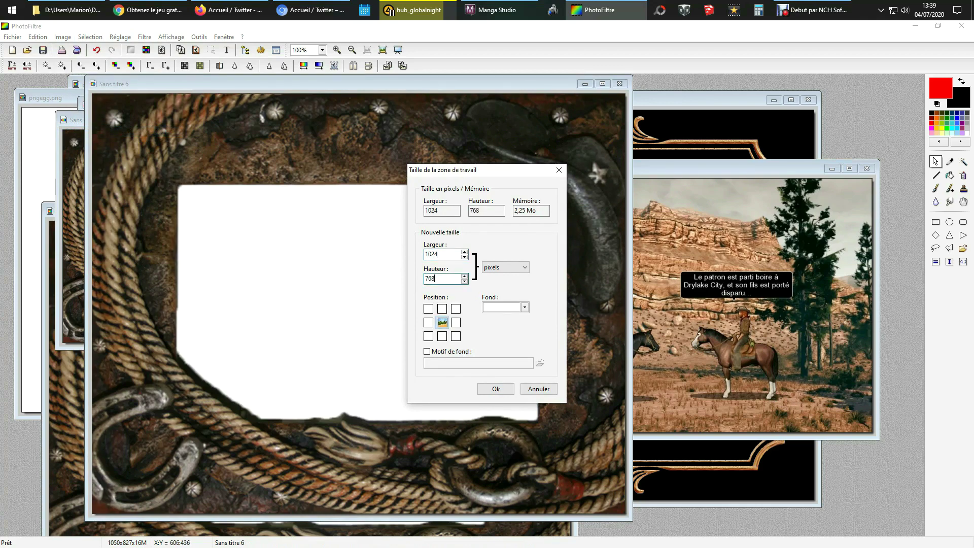
click(495, 389)
Compare the Sans titre 1.jpg screenshot with the frame's opening by laying it over the frame, and move it aside
drag(710, 168, 377, 152)
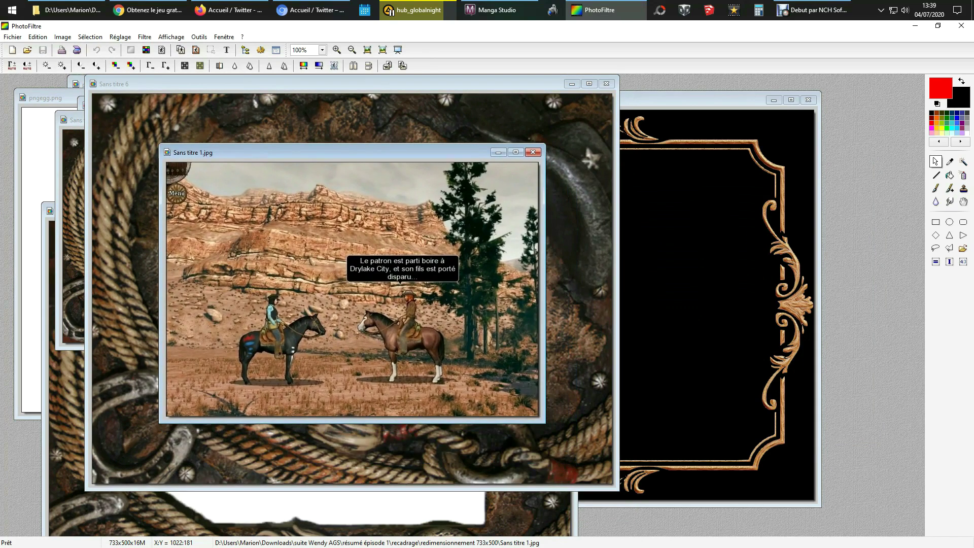
drag(377, 152, 725, 254)
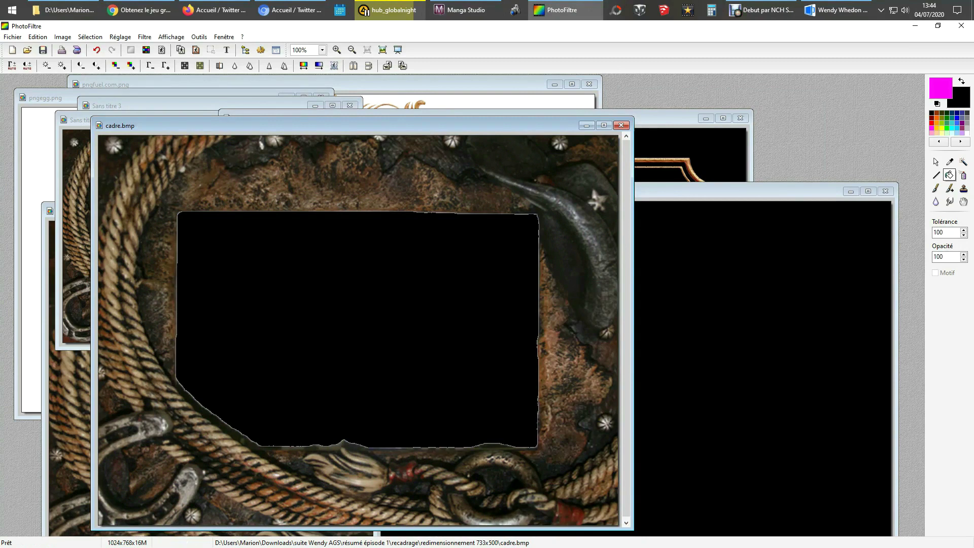
Select the area around the black opening in cadre.bmp, about 722 x 475 pixels, and apply two filters to soften its edge
click(935, 162)
drag(176, 209, 542, 449)
right_click(526, 433)
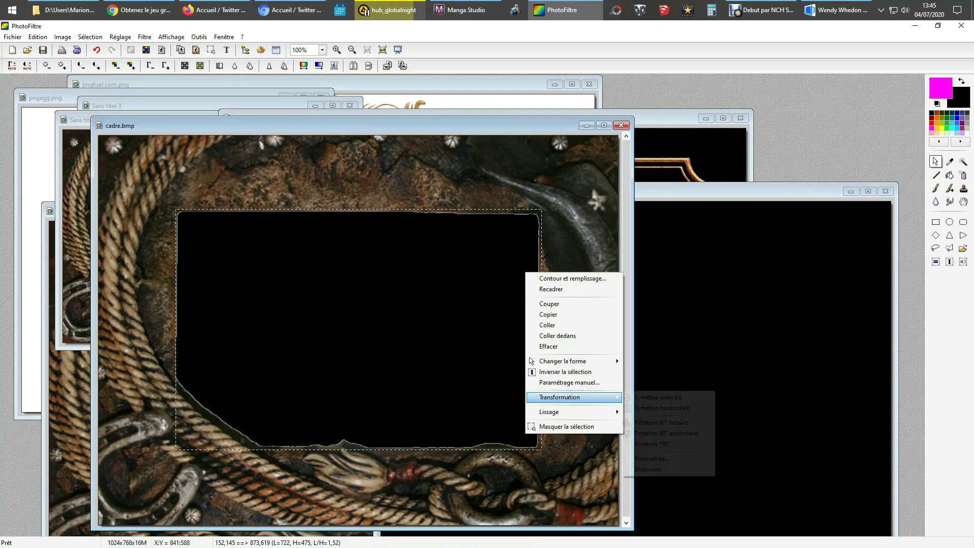
mouse_move(558, 412)
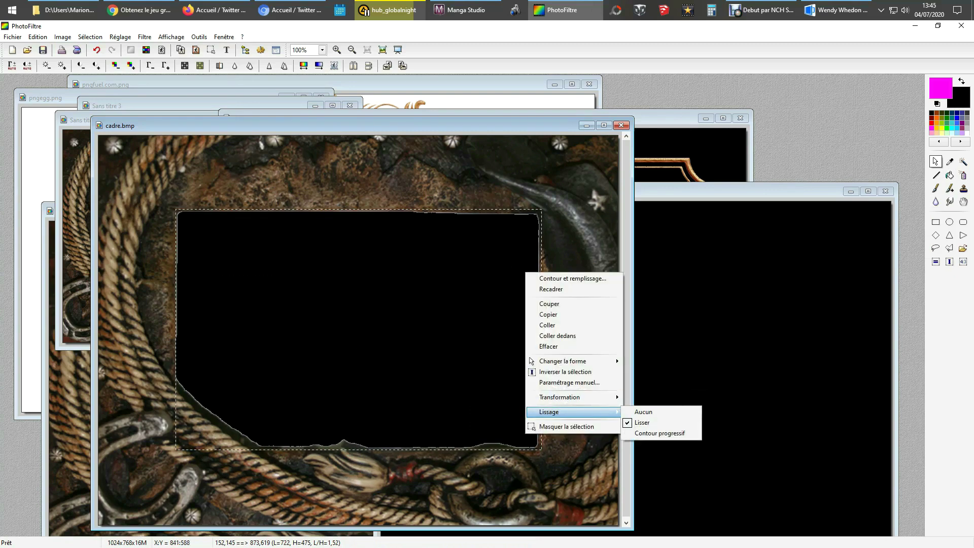
click(145, 36)
mouse_move(167, 62)
click(236, 63)
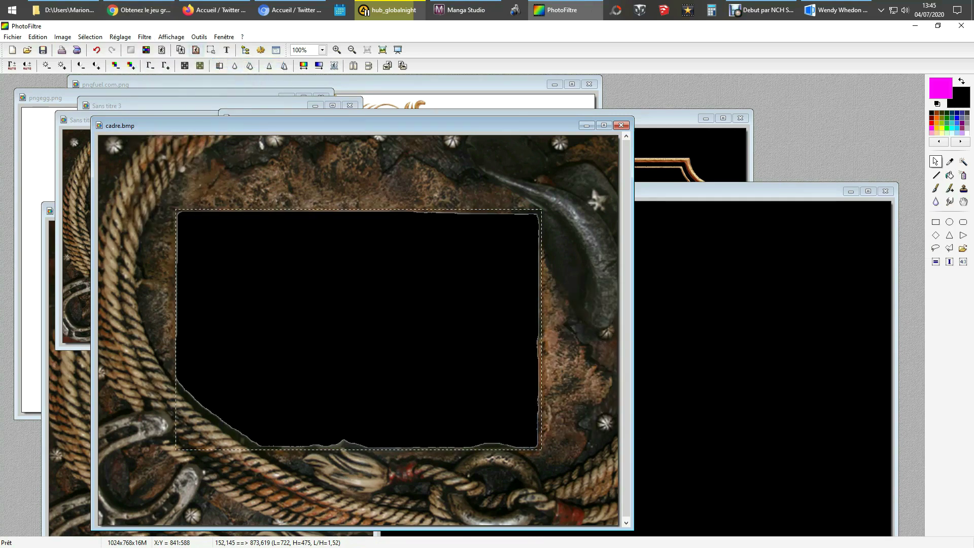
click(144, 37)
click(254, 73)
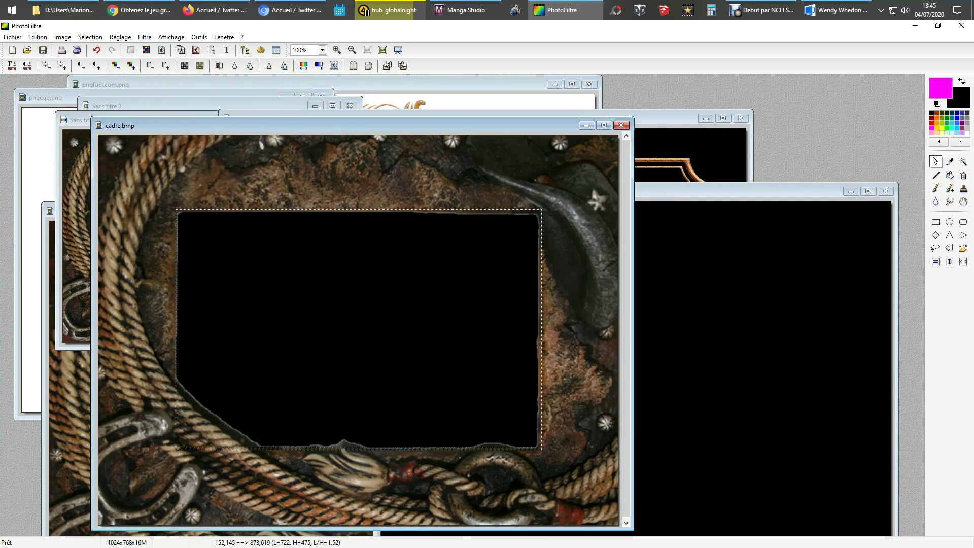
click(186, 156)
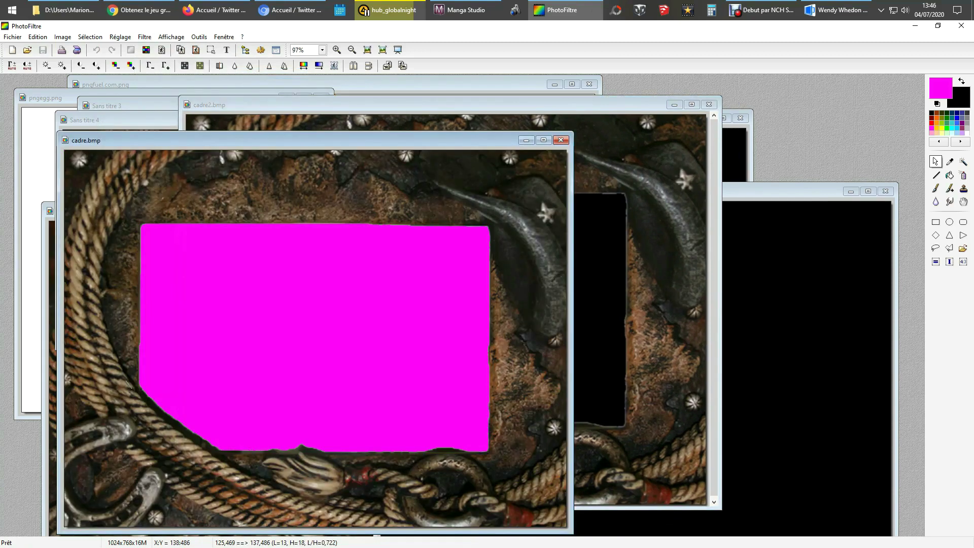
Outline the lower-left rope and horseshoe corner of cadre.bmp as a polygonal selection about 288 x 276 pixels and copy it
click(204, 450)
click(224, 456)
click(221, 482)
click(222, 511)
click(157, 515)
click(94, 503)
click(84, 468)
click(90, 422)
click(124, 382)
key(ctrl+c)
Paste the copied rope and horseshoe corner into cadre2.bmp, fit it over the matching lower-left corner, and save the image
right_click(599, 274)
click(614, 338)
mouse_move(422, 335)
mouse_down()
mouse_move(304, 405)
mouse_move(264, 443)
mouse_up()
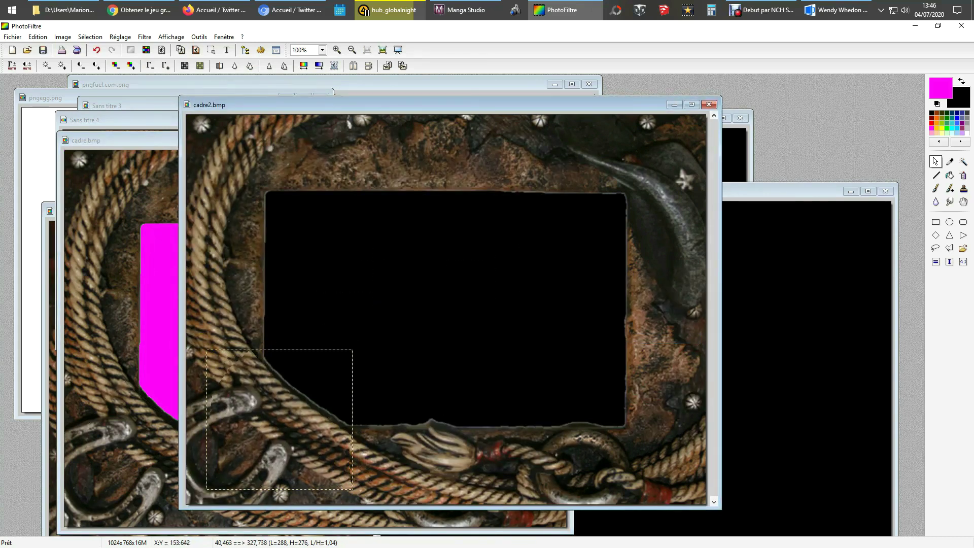
right_click(265, 420)
click(287, 424)
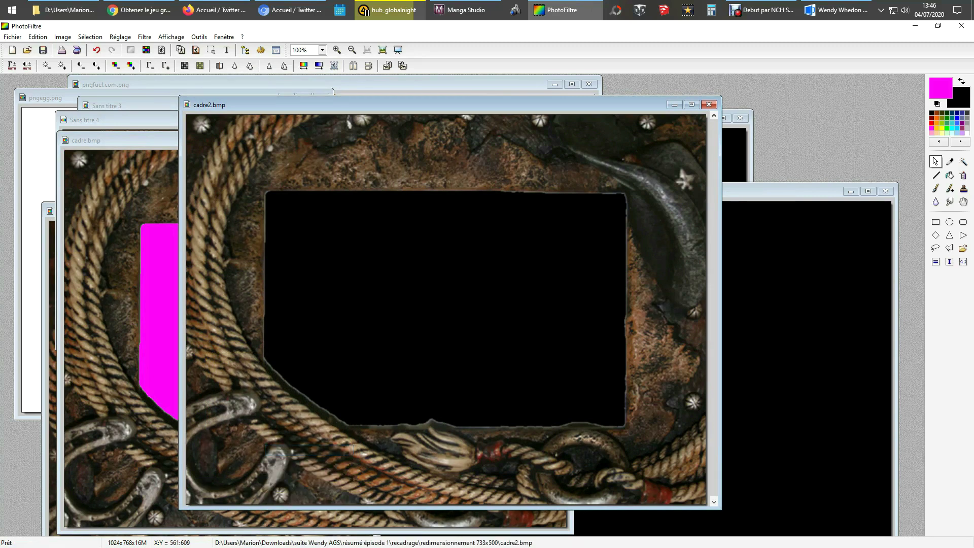
key(ctrl+s)
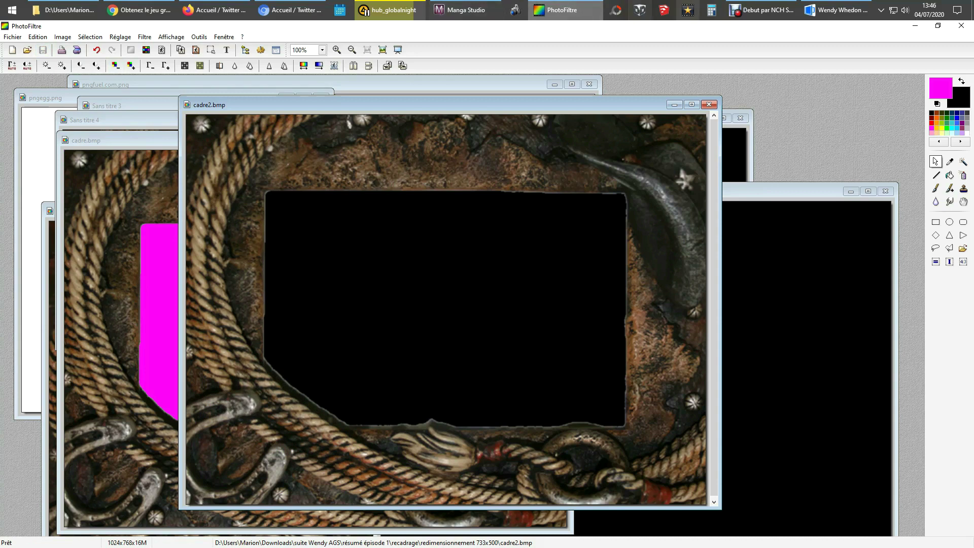
Switch to AGS Editor and open the project's sprites
key(alt+Tab)
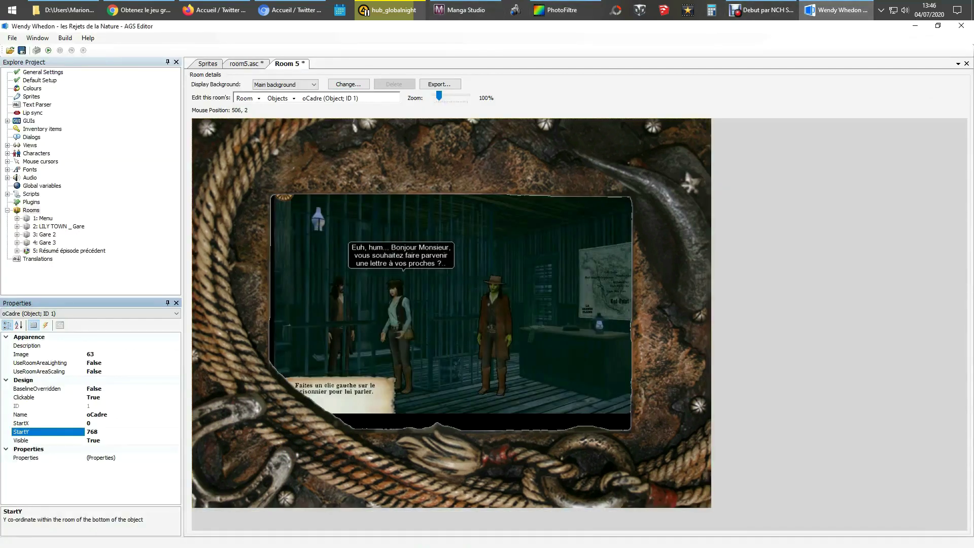
click(207, 64)
click(500, 300)
right_click(517, 299)
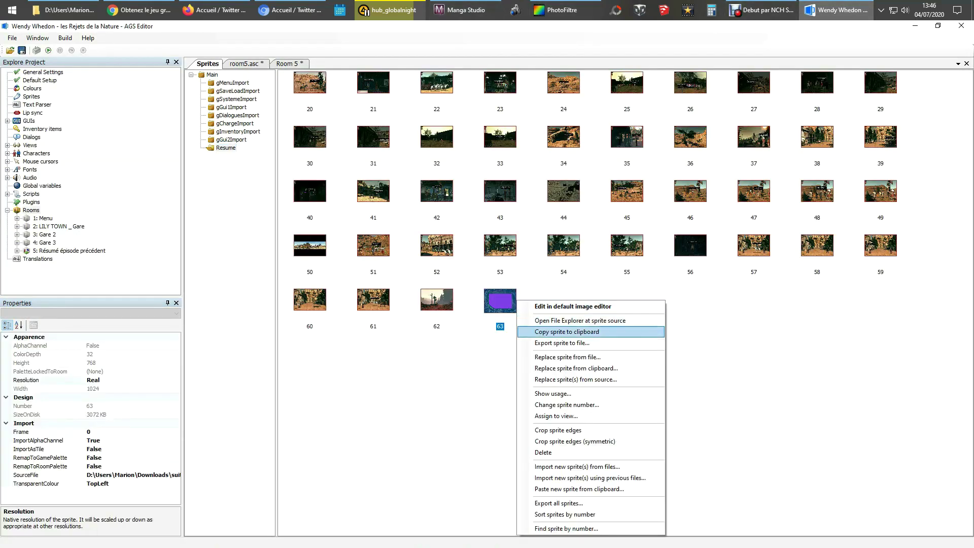
click(576, 369)
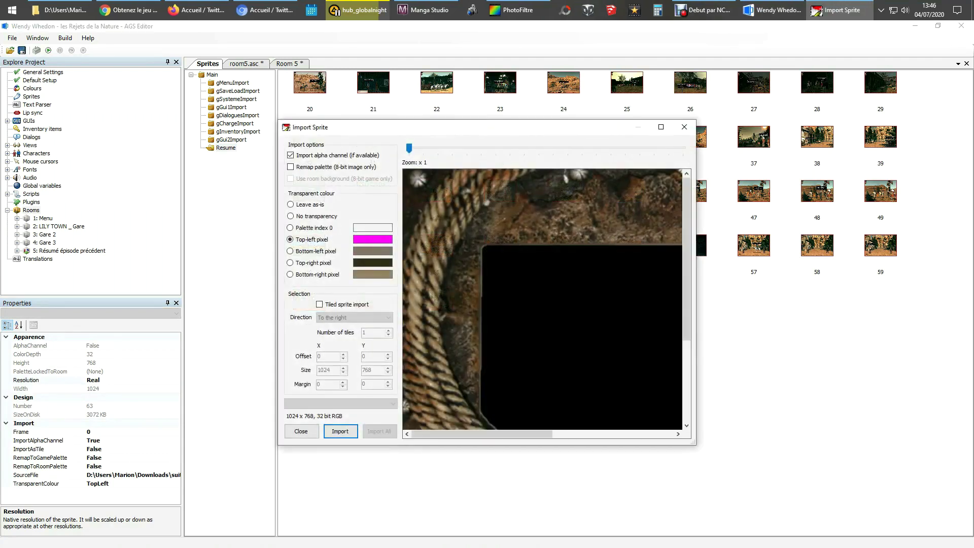
click(684, 127)
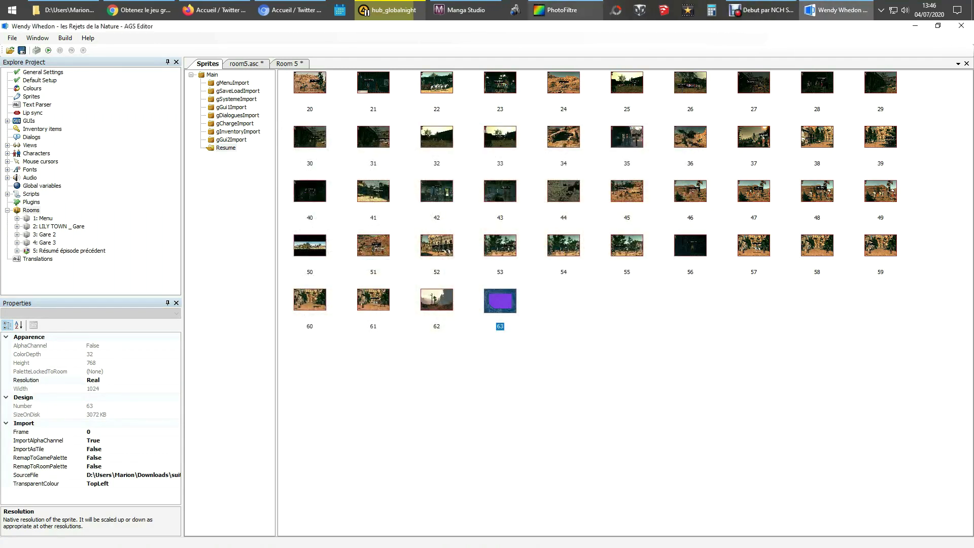
Replace sprite 63 in AGS Editor with the frame image from the clipboard, using the top-left pixel as transparent colour
click(562, 11)
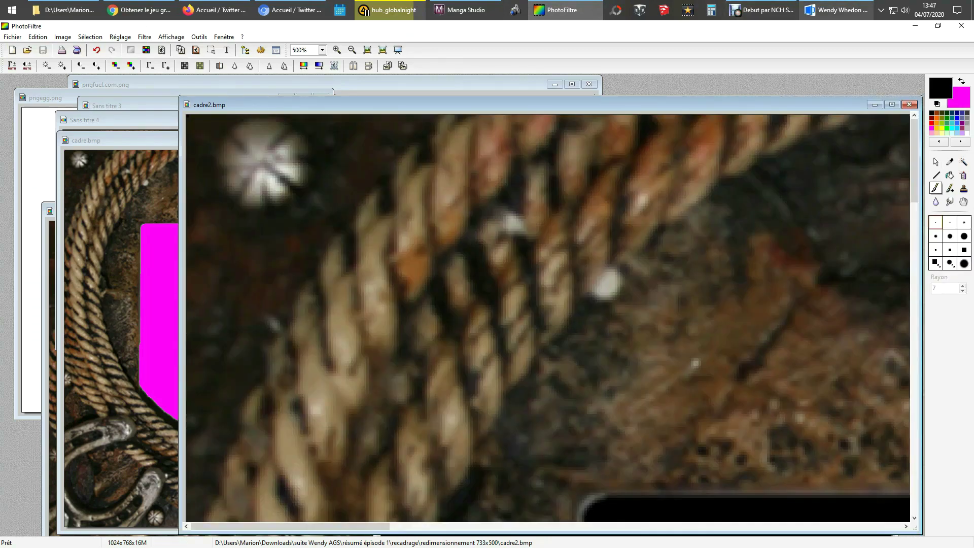
click(836, 11)
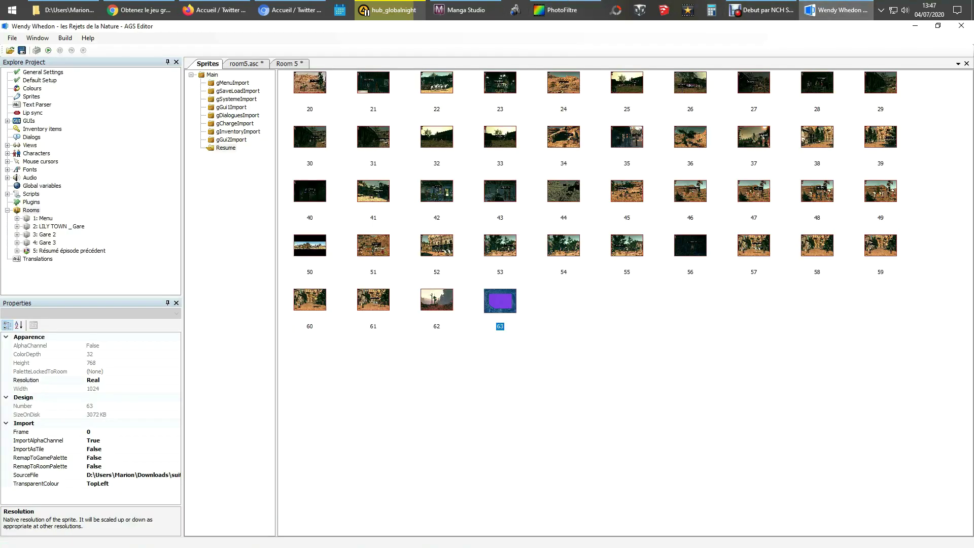
right_click(502, 304)
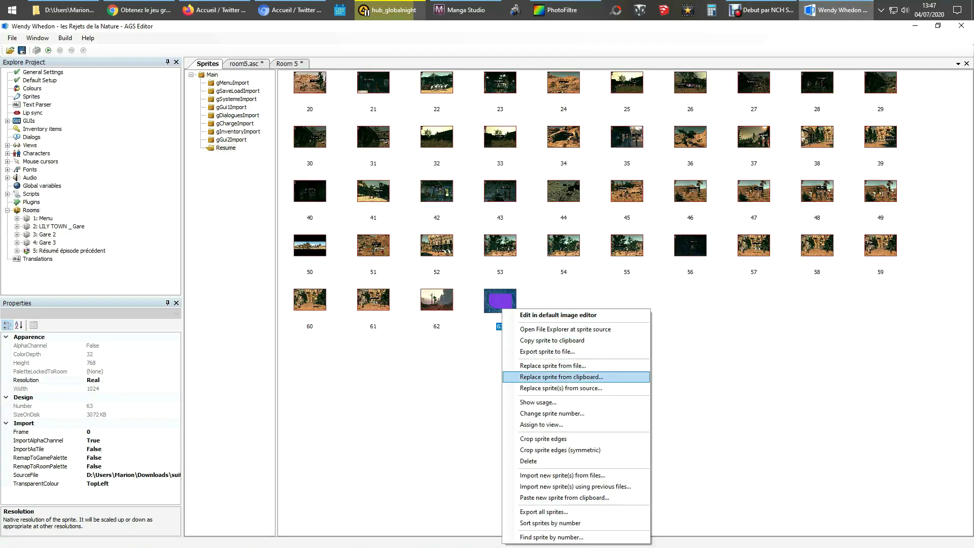
click(558, 378)
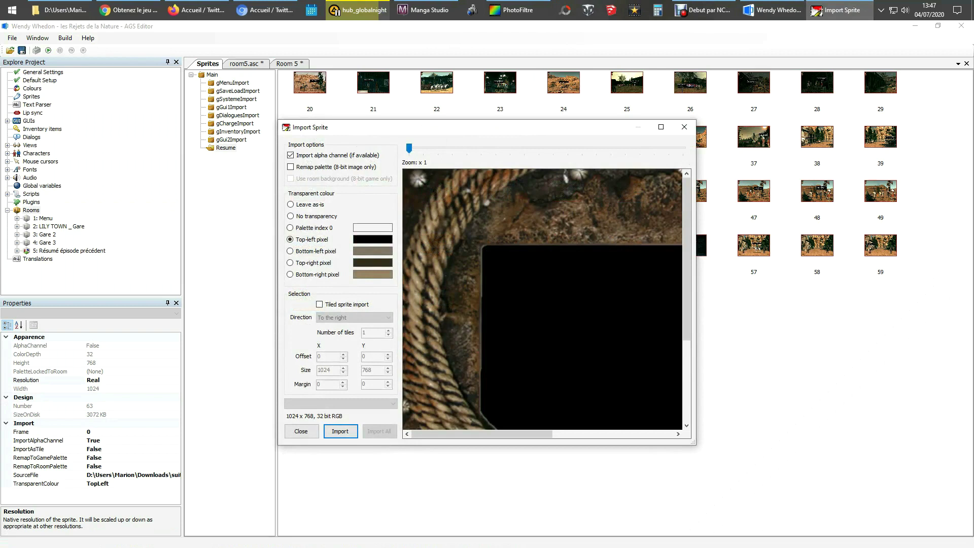
key(Return)
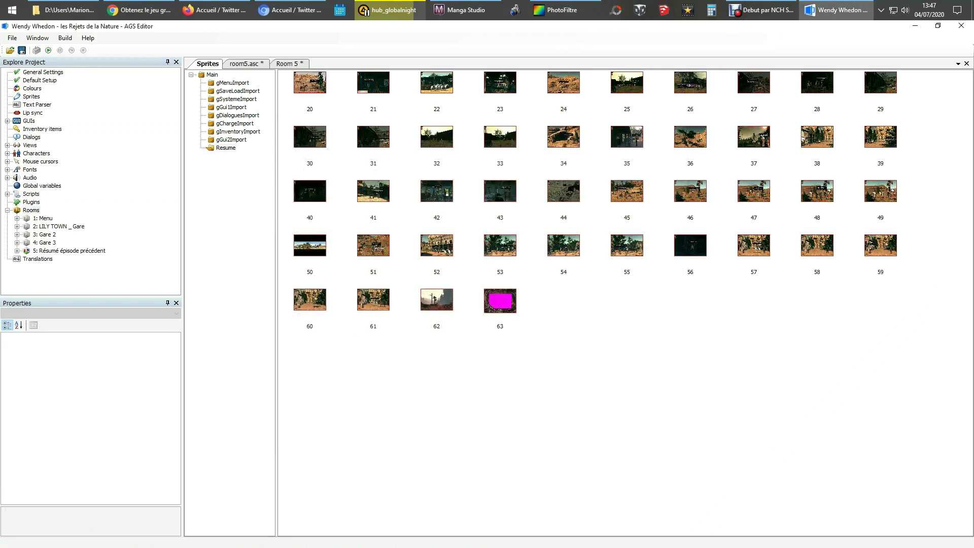
In Room 5, move the oCadre frame object down to StartY 1024 to uncover the oHistoire picture behind it
click(245, 64)
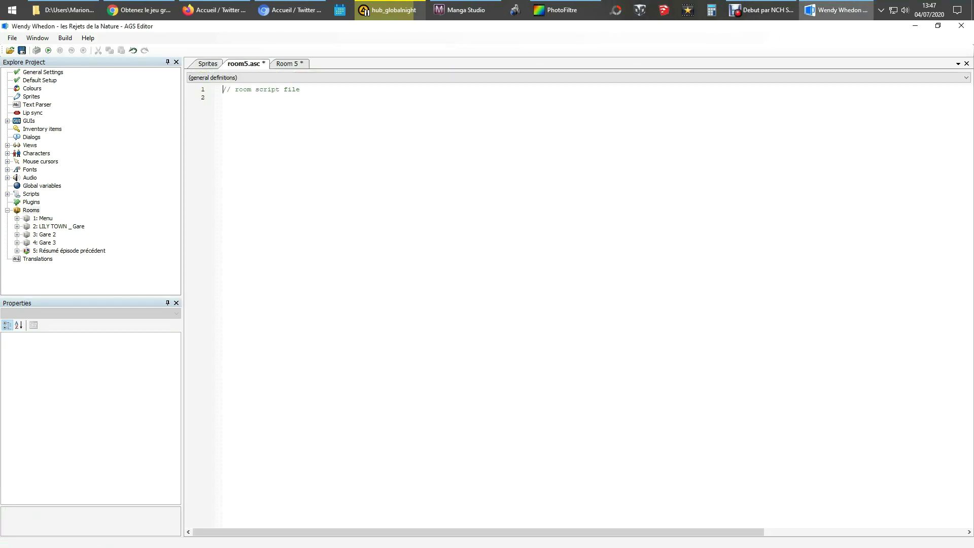
click(289, 63)
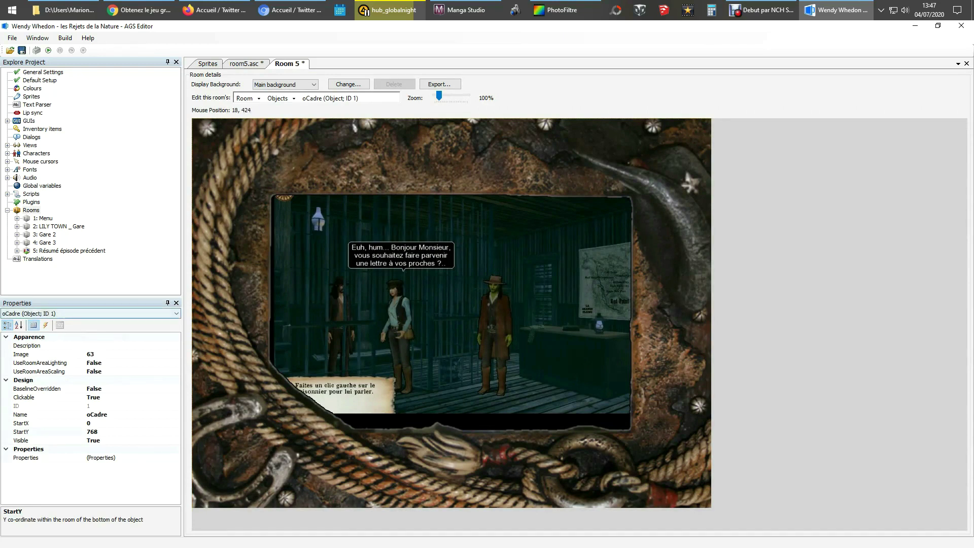
click(91, 313)
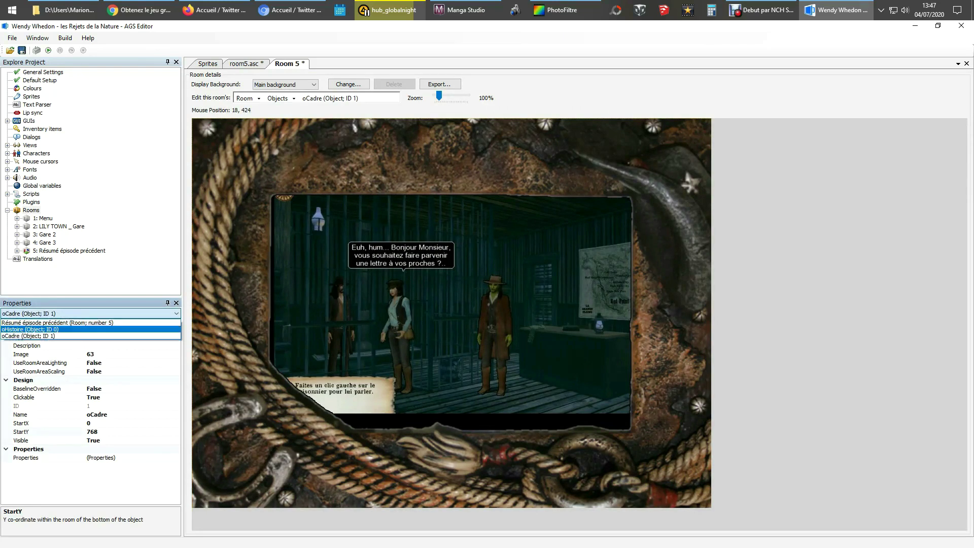
click(30, 329)
click(457, 318)
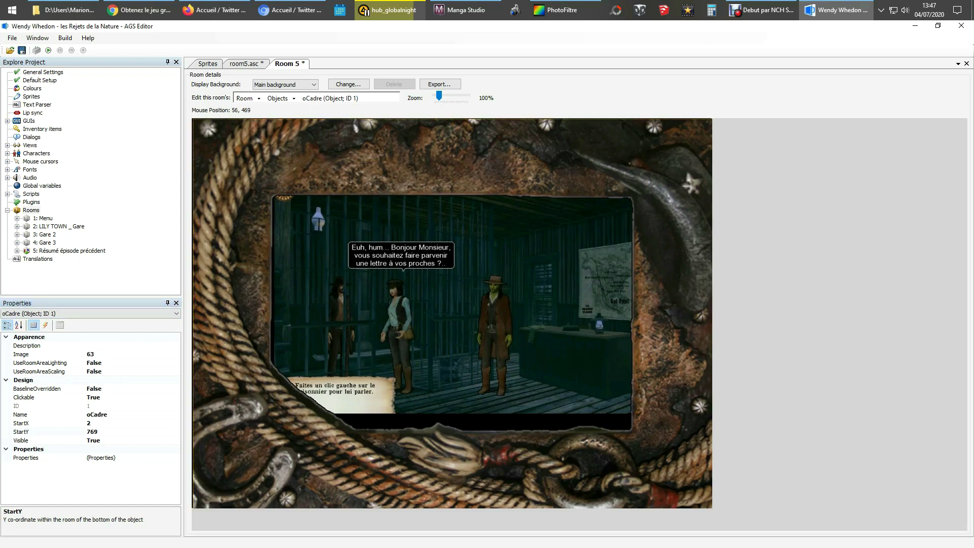
drag(392, 146, 390, 279)
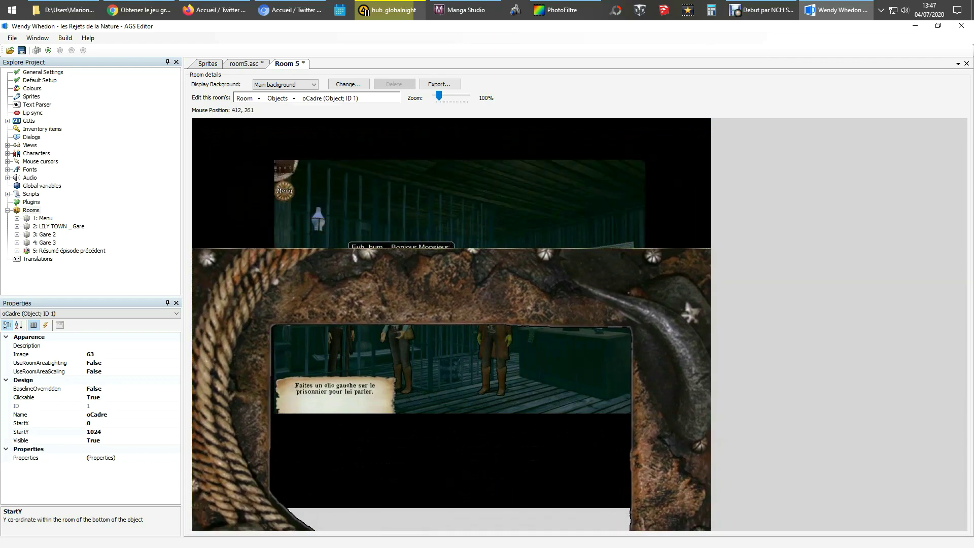
Shift the oHistoire picture slightly down and to the left within the room
click(417, 195)
drag(417, 194, 405, 214)
click(442, 282)
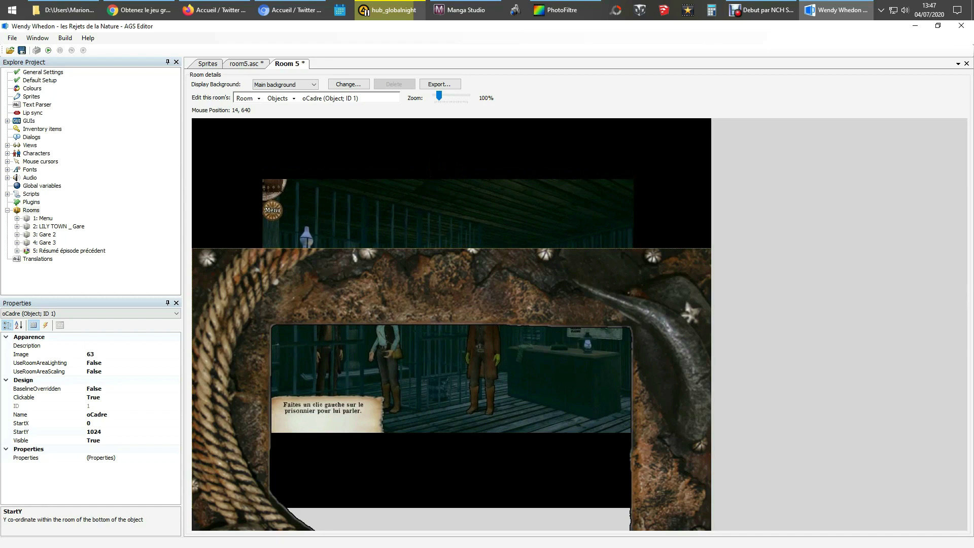
Set the oCadre object's StartY to 768 and choose oHistoire as the object whose properties are shown
click(101, 431)
key(BackSpace)
key(BackSpace)
key(BackSpace)
text(768)
key(Return)
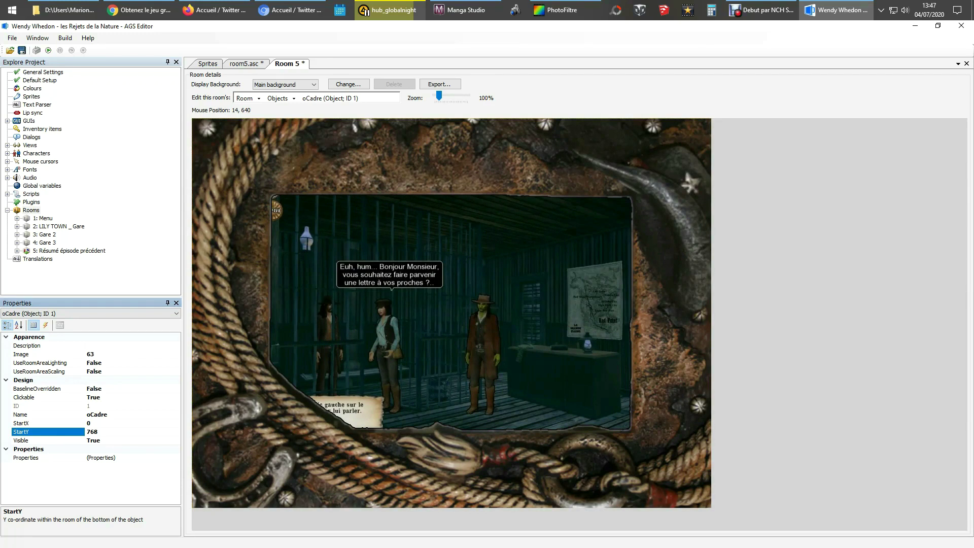
click(90, 313)
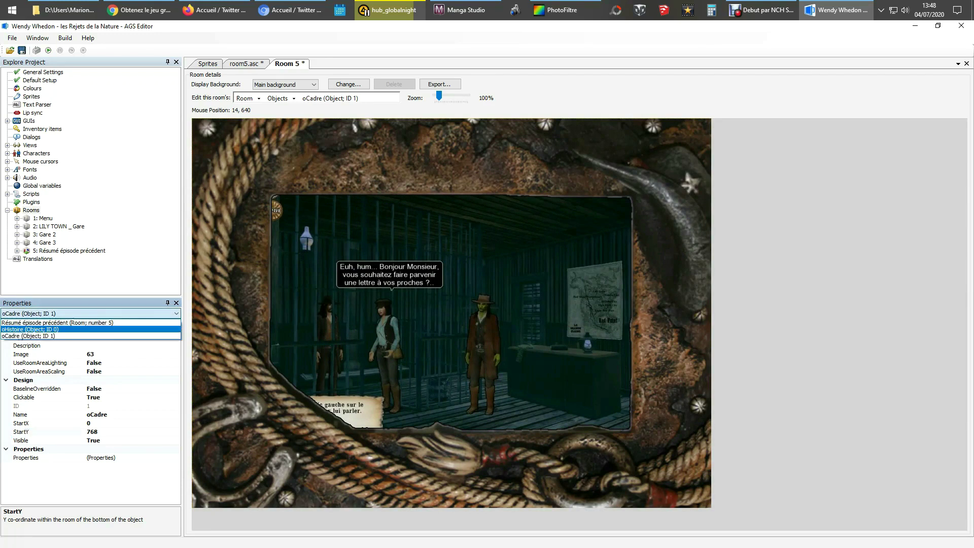
click(51, 328)
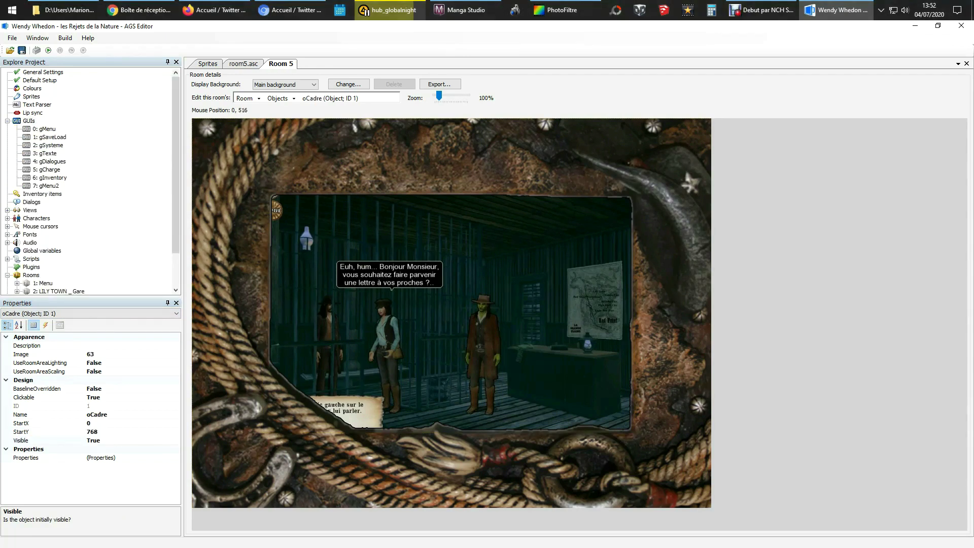
Create a new GUI in the project and name it gResume
right_click(25, 121)
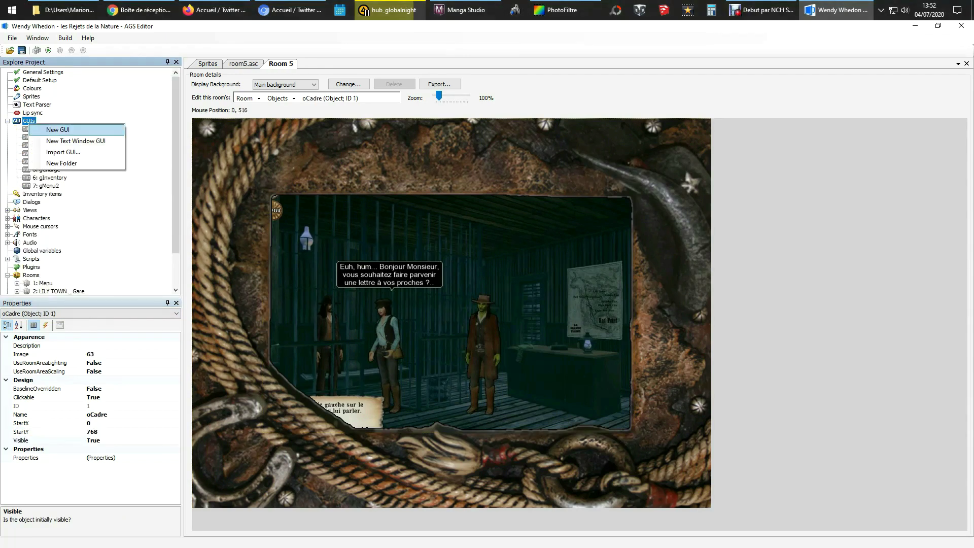
click(50, 130)
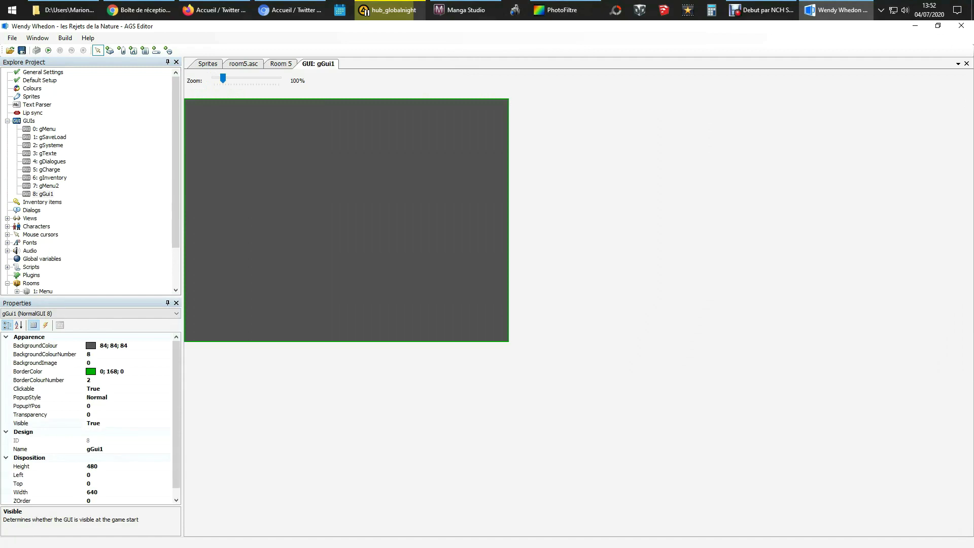
double_click(94, 449)
text(gResume)
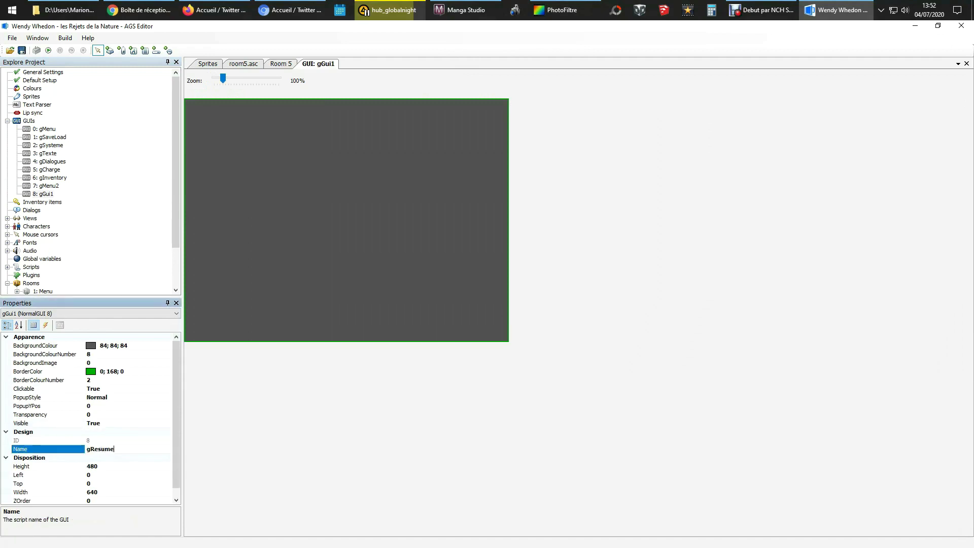
key(Return)
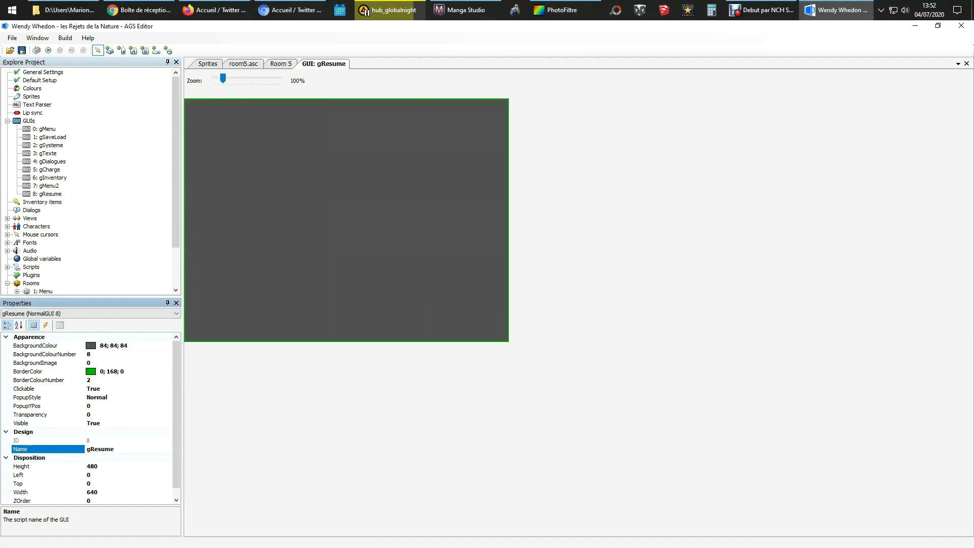
Set gResume to width 1024 and height 768, with background and border colour numbers 0 and sprite 63 as its background image
drag(176, 415, 176, 422)
double_click(92, 483)
text(102)
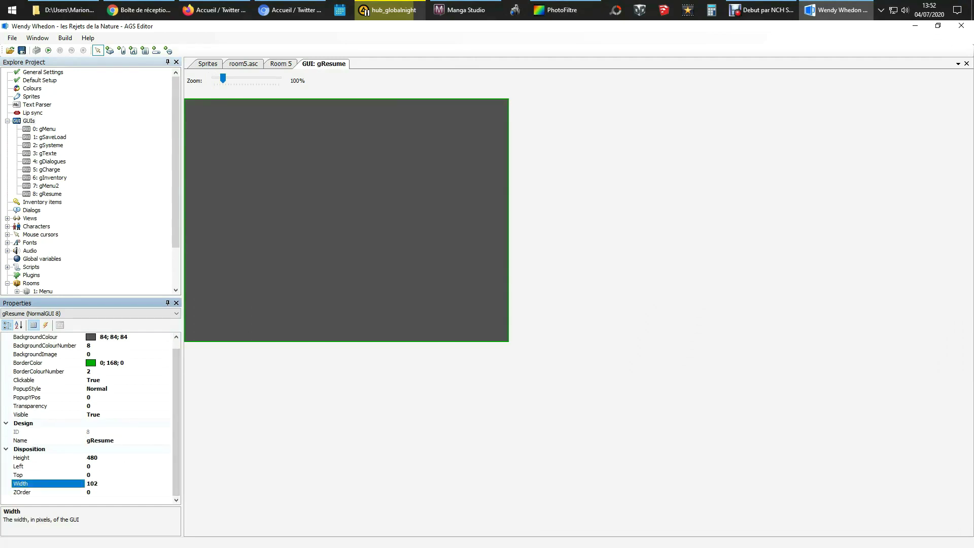
text(4)
double_click(92, 458)
text(768)
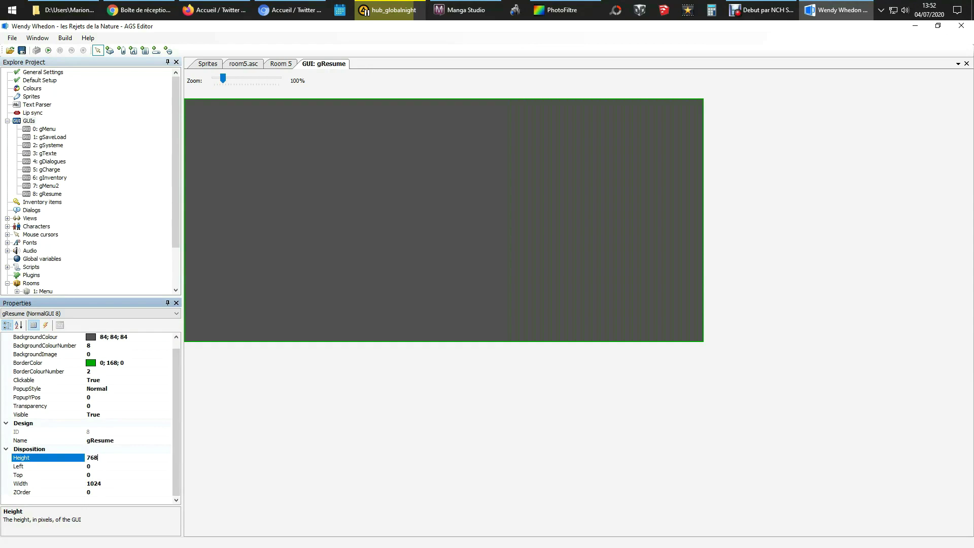
key(Return)
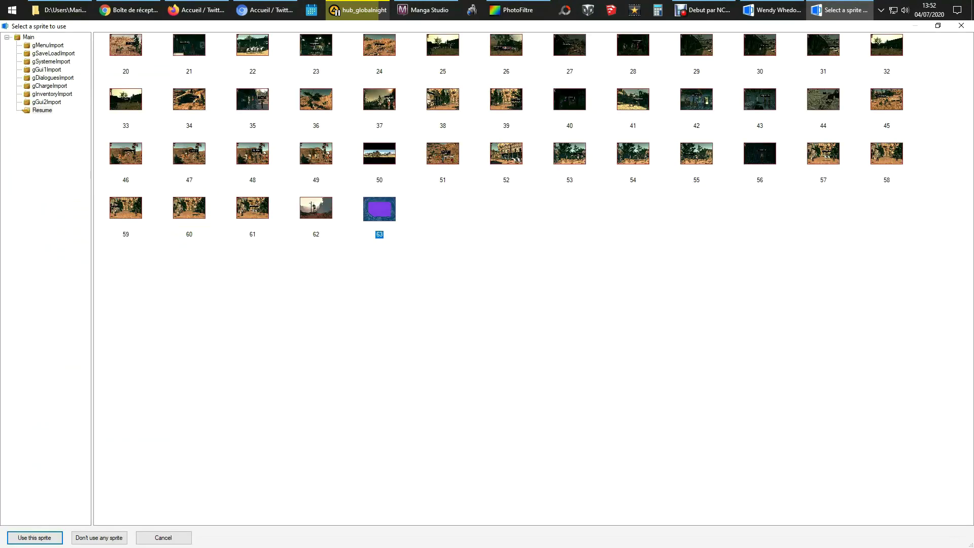
key(Return)
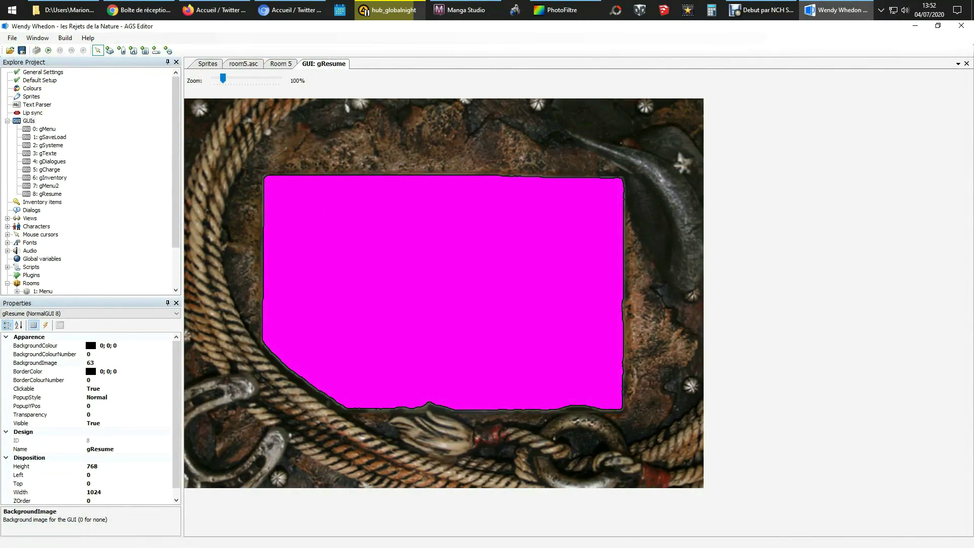
Delete the oCadre frame object from Room 5
click(280, 64)
right_click(225, 144)
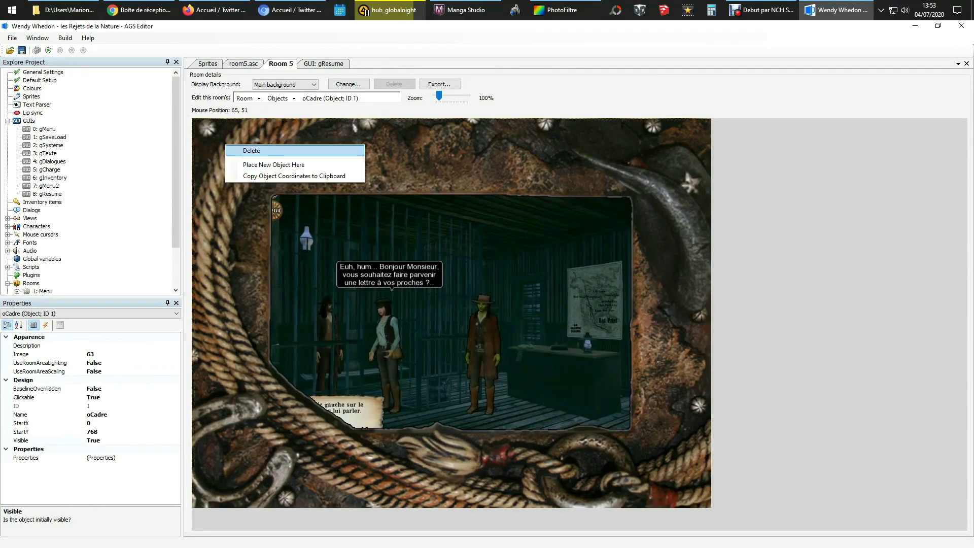
click(251, 150)
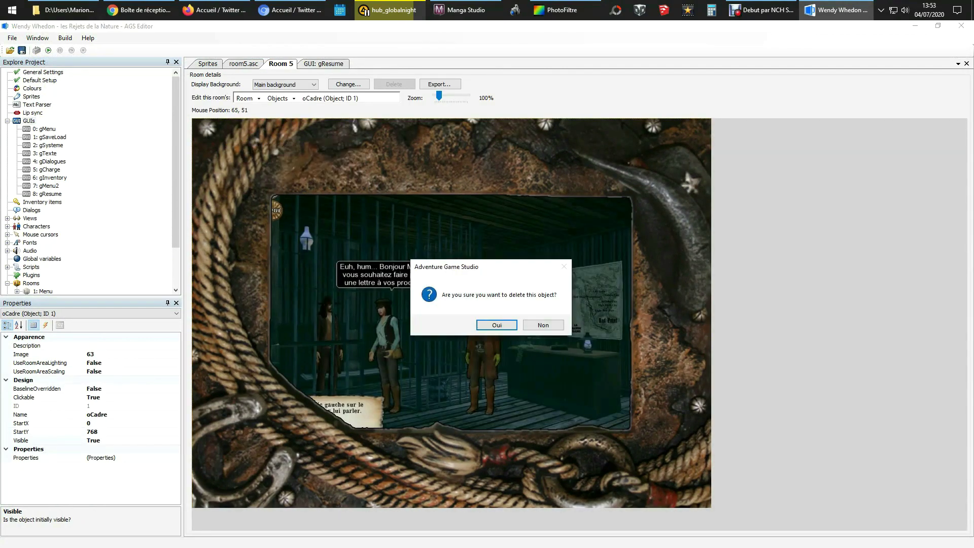
click(497, 325)
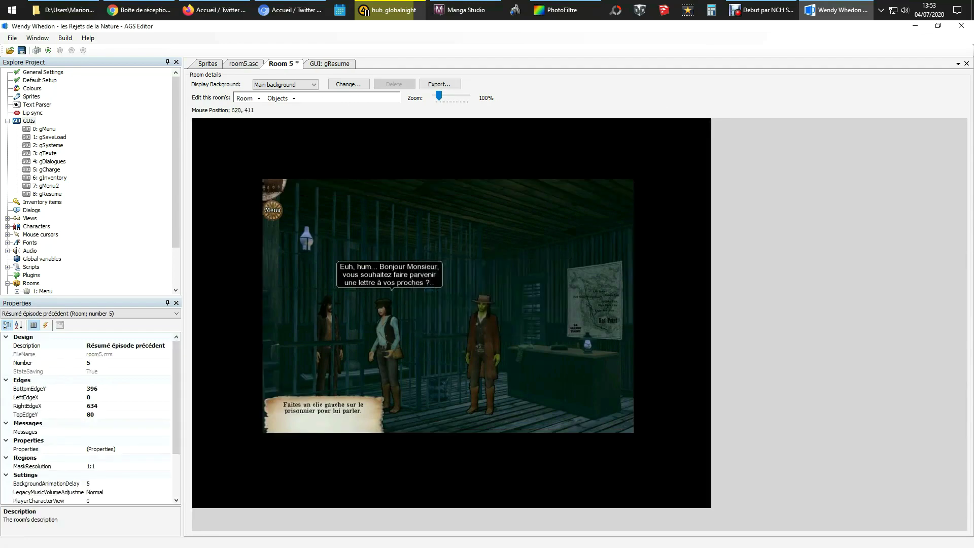
Add an "Enters room before fade-in" event function to Room 5 containing the line gResume.Visible=true;
click(330, 63)
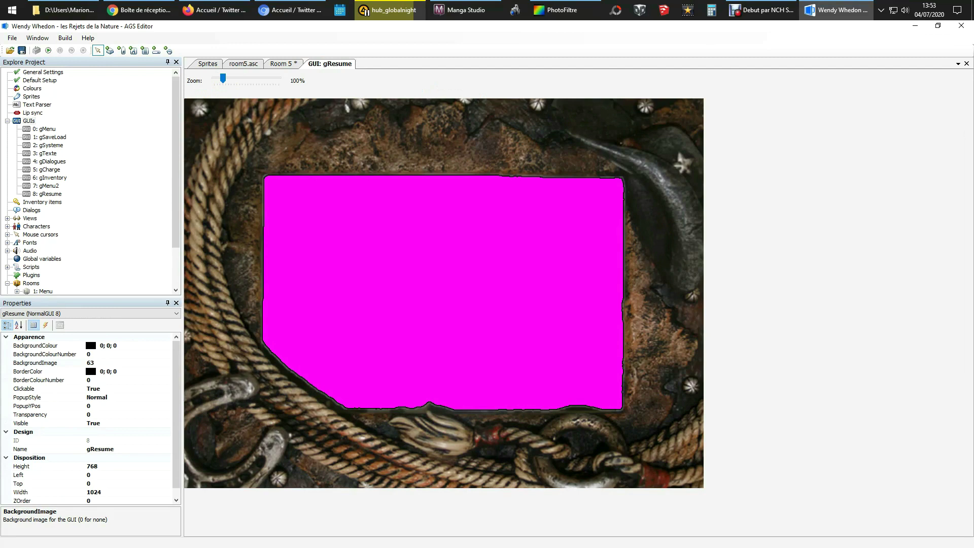
drag(175, 162, 175, 201)
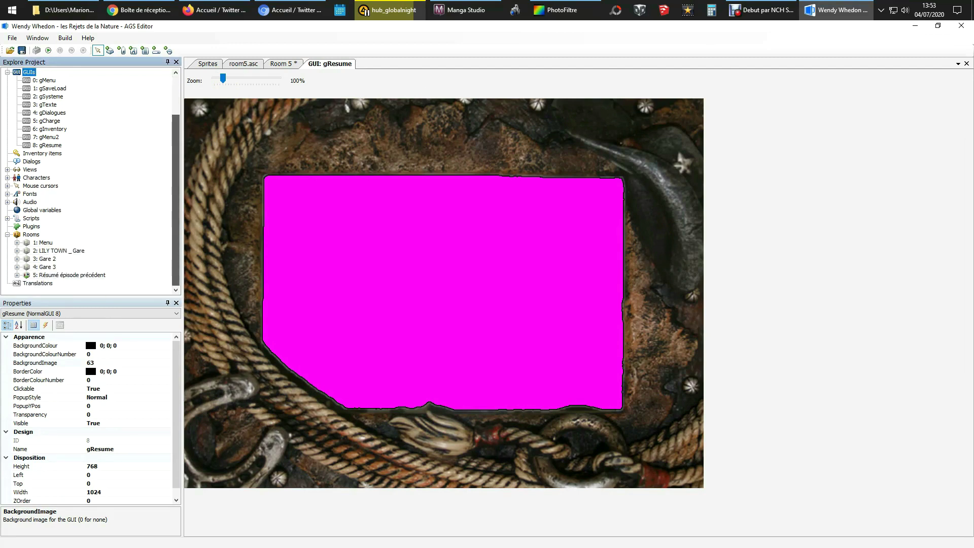
right_click(57, 275)
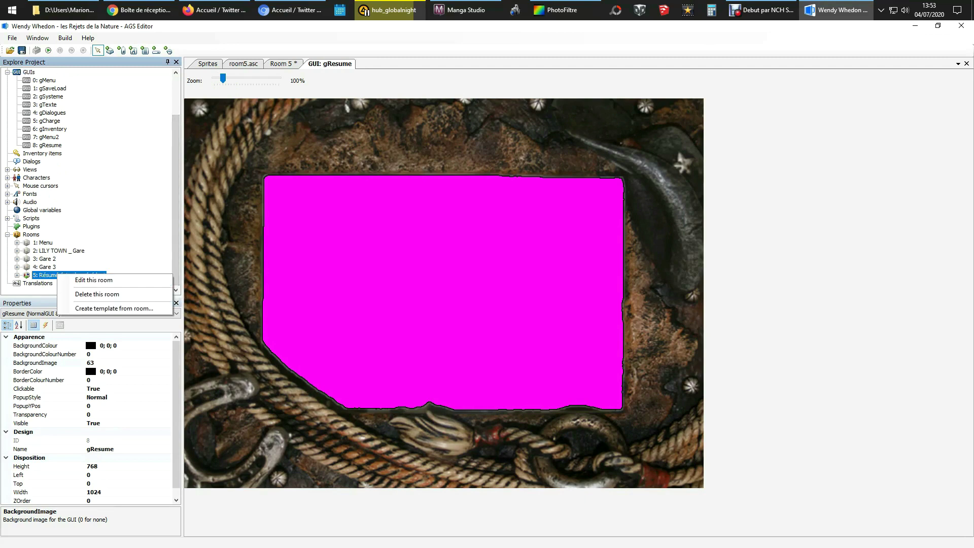
click(94, 280)
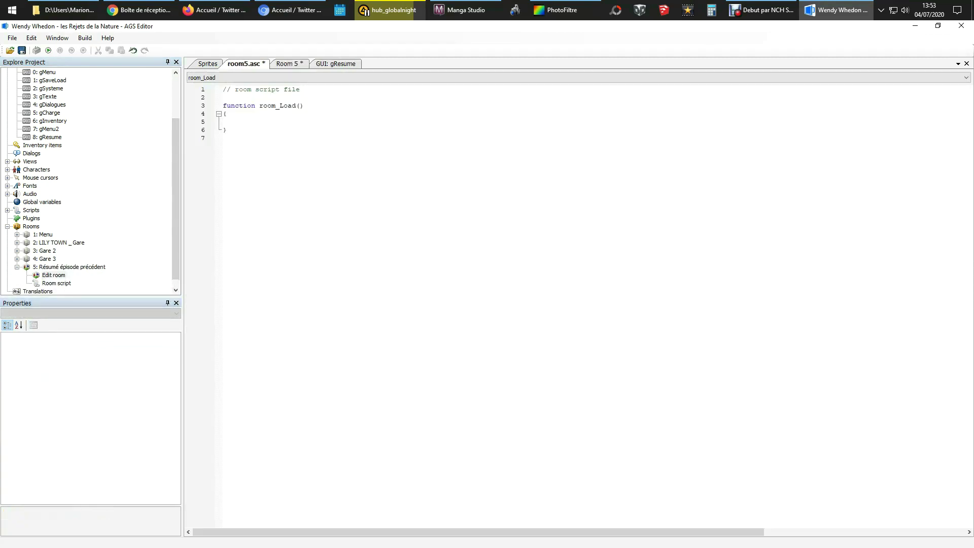
text(gResume.Visible=true;)
Set Room 5's ShowPlayerCharacter property to False
click(288, 64)
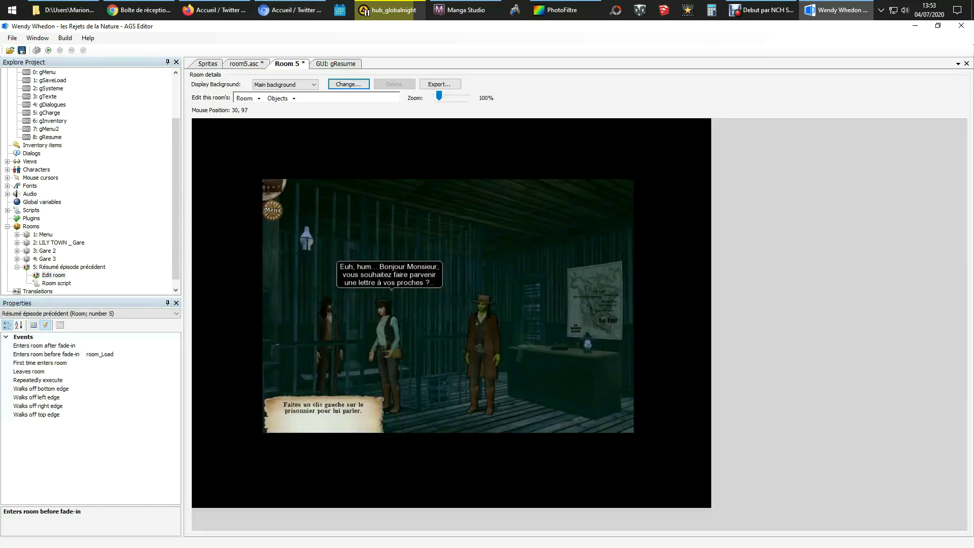
click(34, 325)
scroll(86, 418, down, 2)
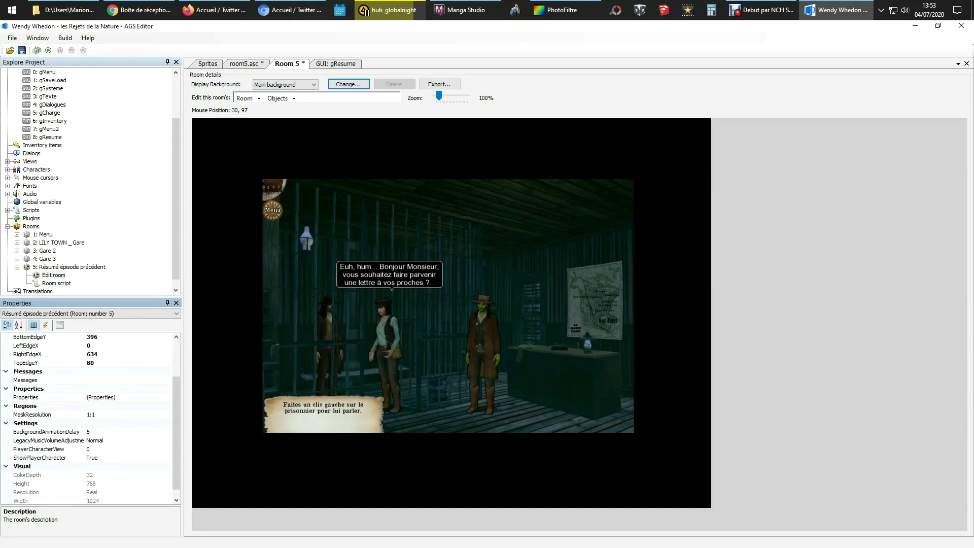
double_click(94, 457)
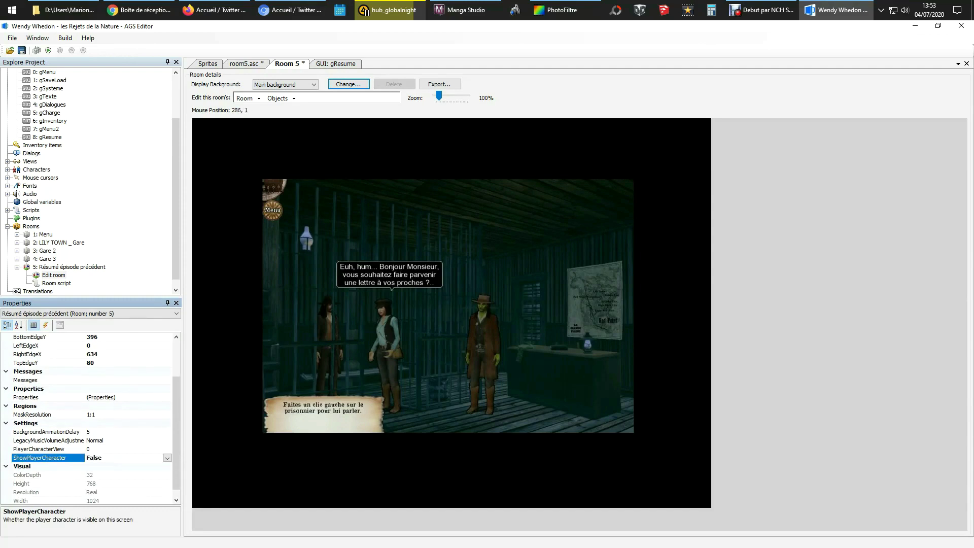
Add a label about 660 by 63 pixels above the opening in the gResume GUI and make its text colour white
click(335, 63)
click(122, 50)
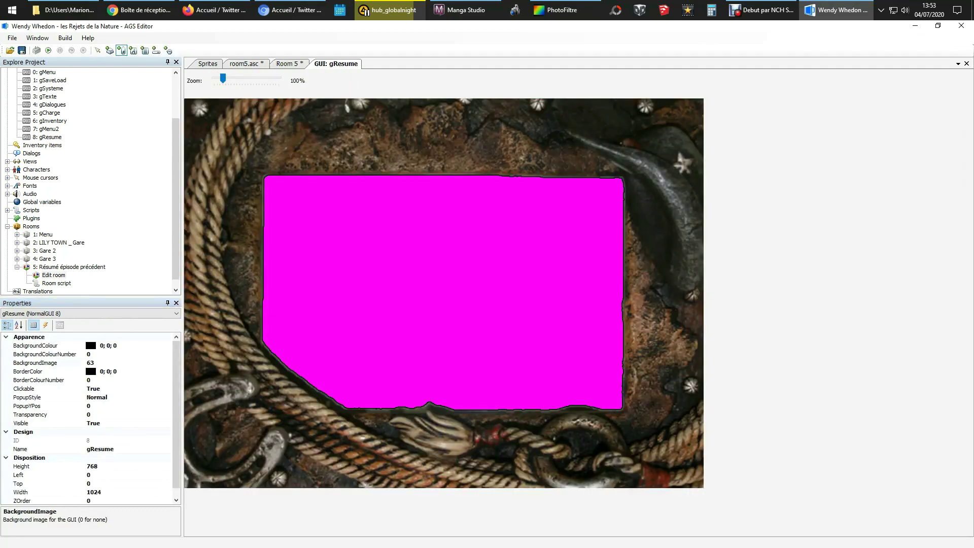
drag(283, 138, 618, 170)
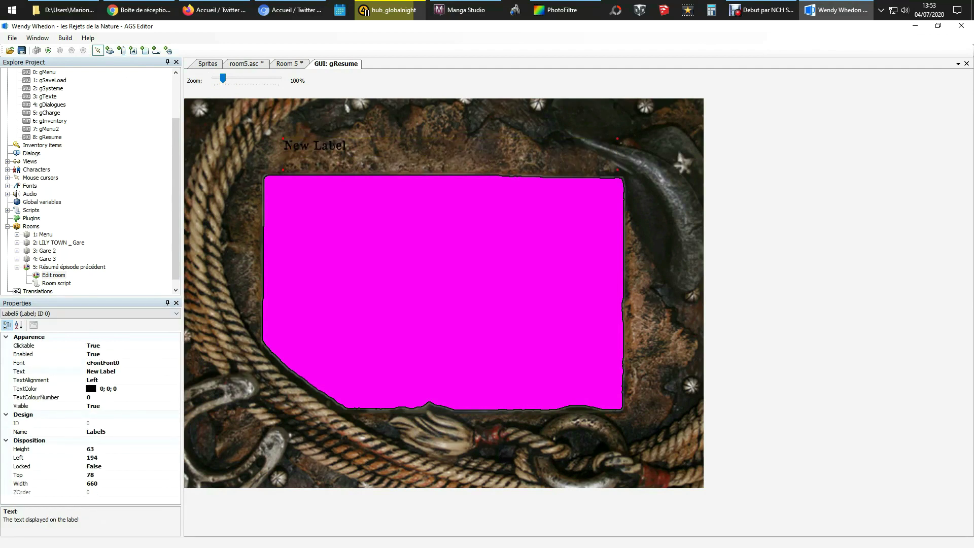
click(109, 389)
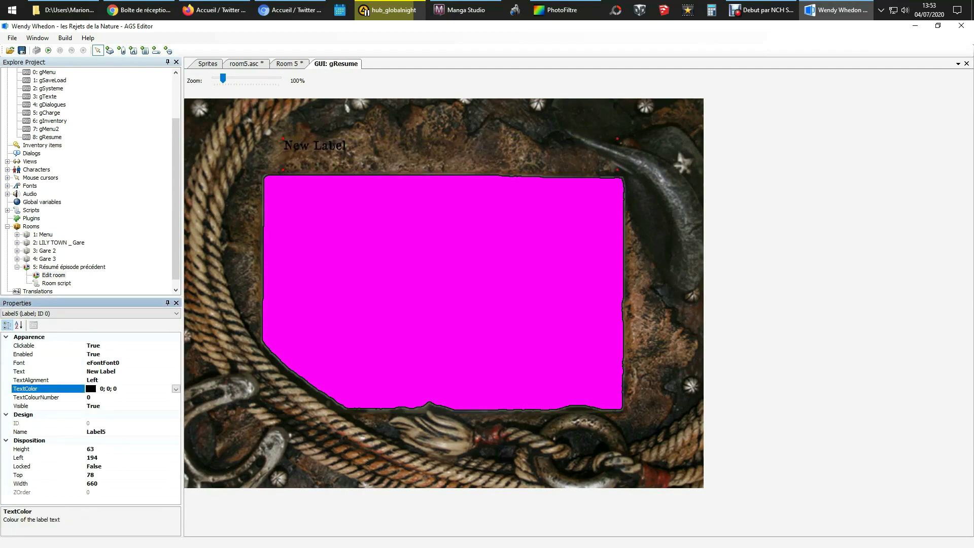
click(175, 389)
click(87, 412)
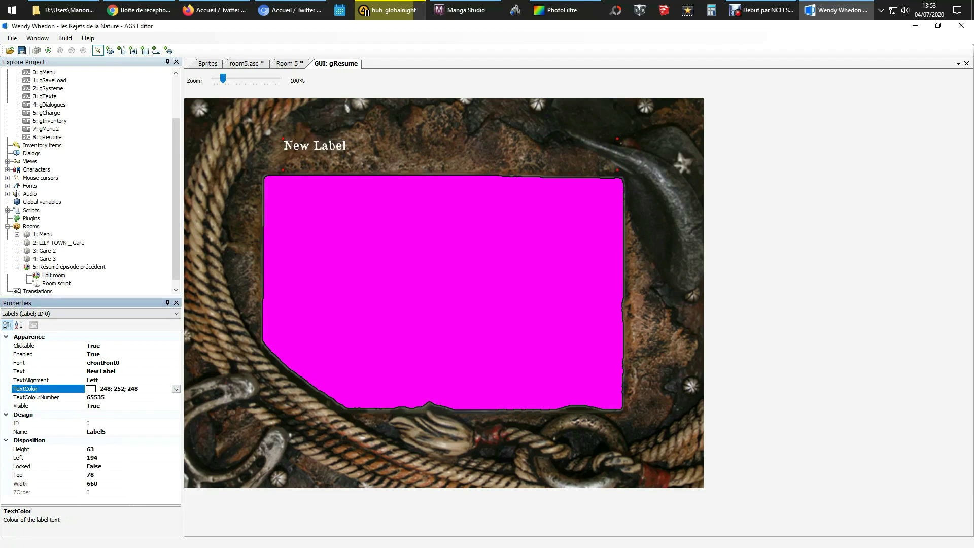
Preview the project's fonts, including Font 0, and return to the gResume GUI
click(7, 186)
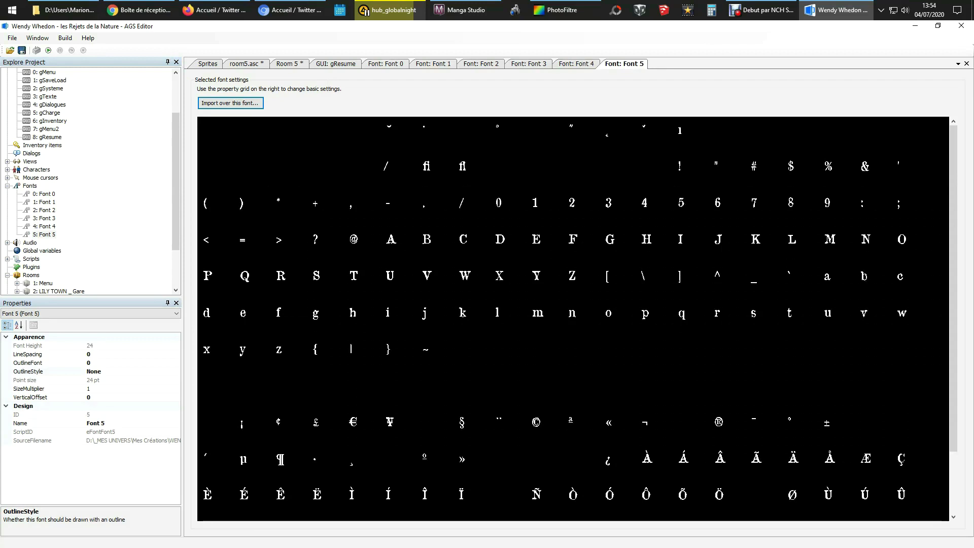
double_click(44, 193)
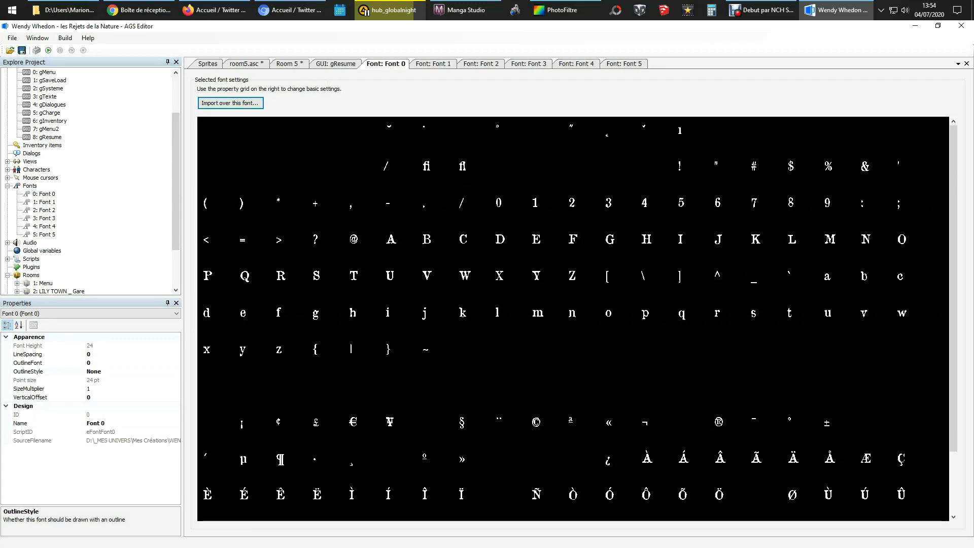
click(44, 194)
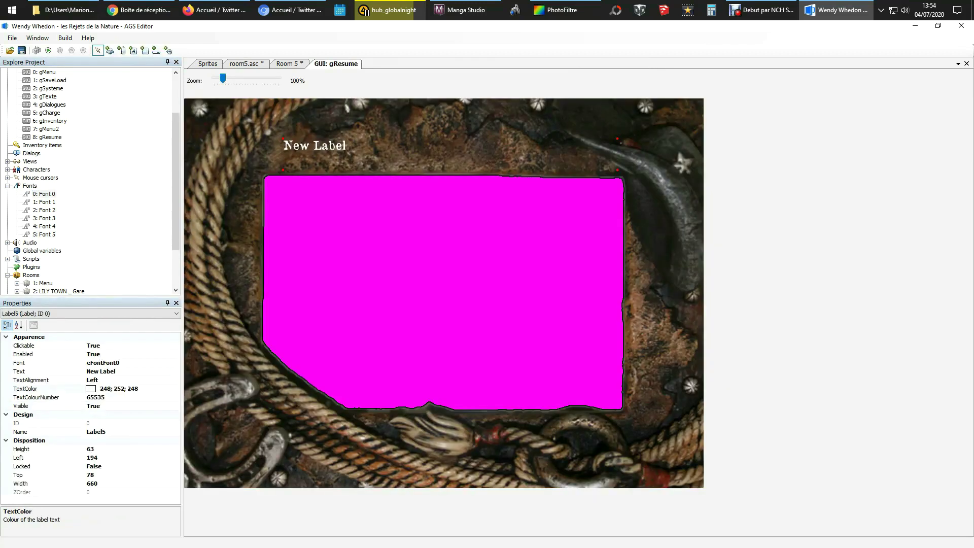
Set the text alignment of the label in gResume to Center
click(30, 380)
click(176, 380)
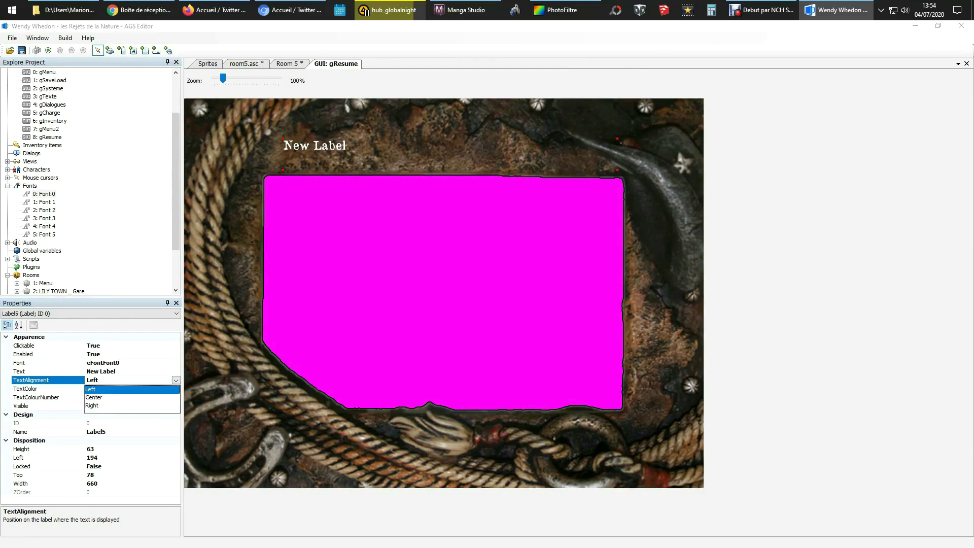
click(132, 397)
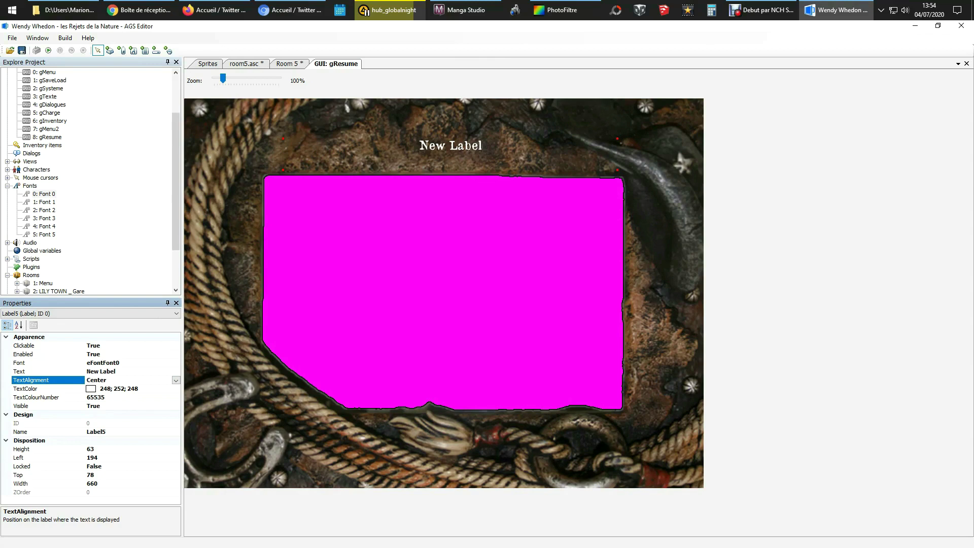
Set the label's text to "Mon nom est Wendy Whedon..." and adjust it to Left 170, Top 84 and width 673
click(48, 371)
text(Mon nom est Wen)
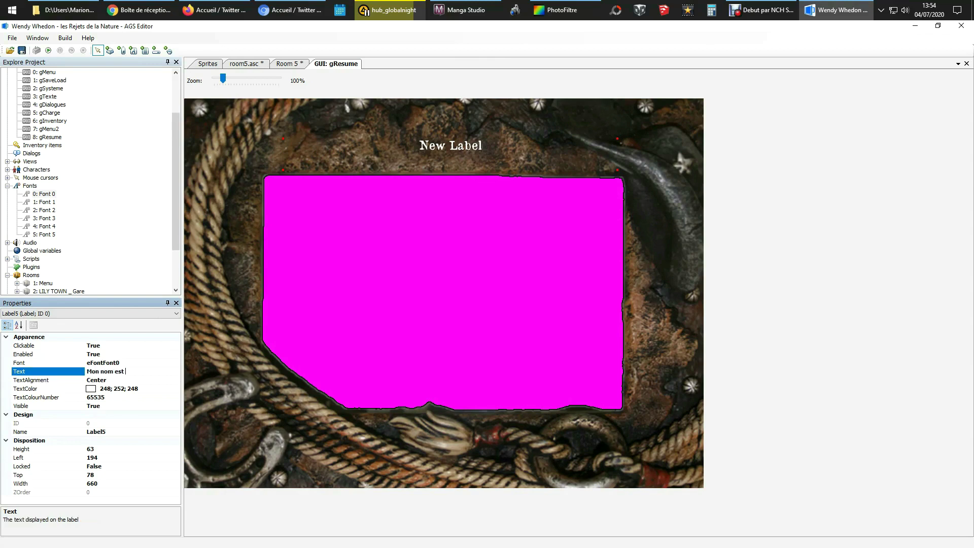
text(dy Whedon...)
key(Return)
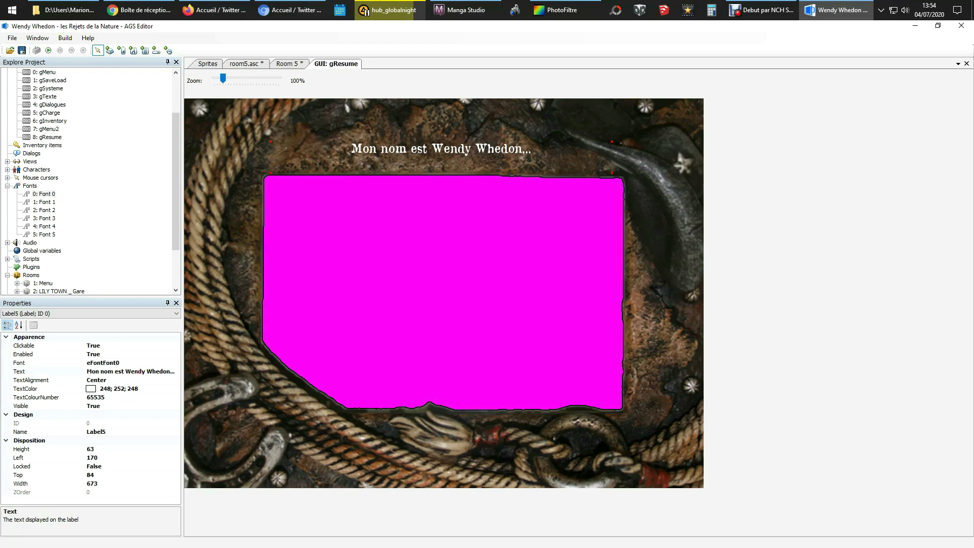
Rename the label lResume and set its Visible property to False
double_click(96, 432)
text(lResume)
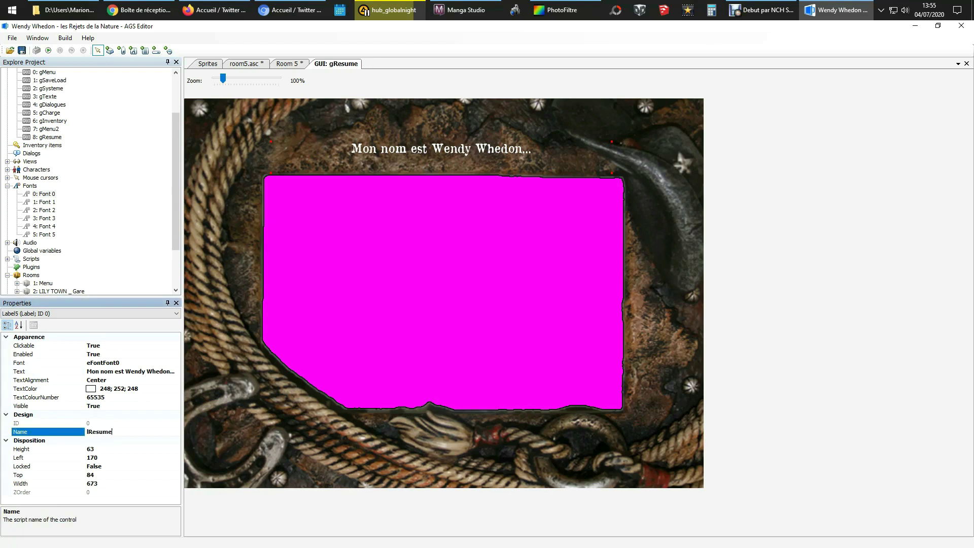
key(Return)
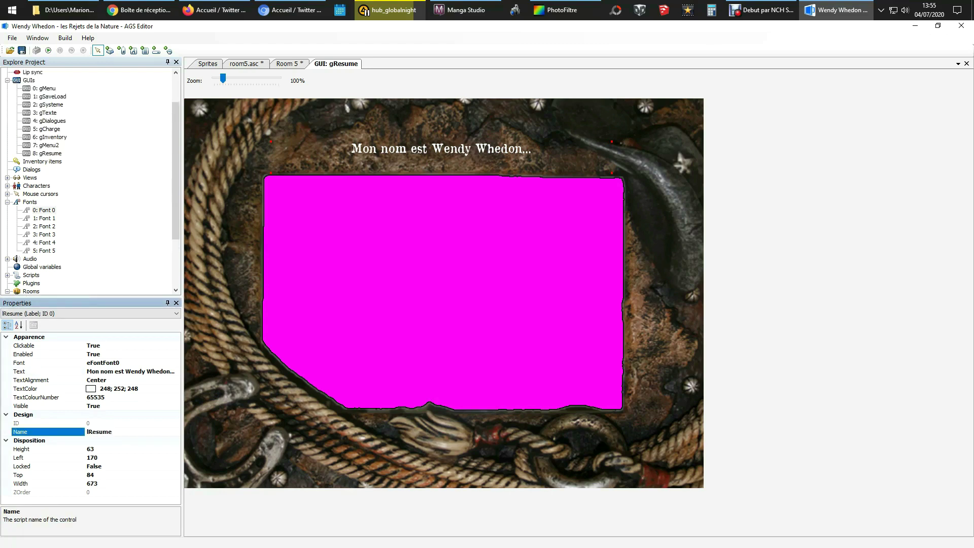
double_click(95, 406)
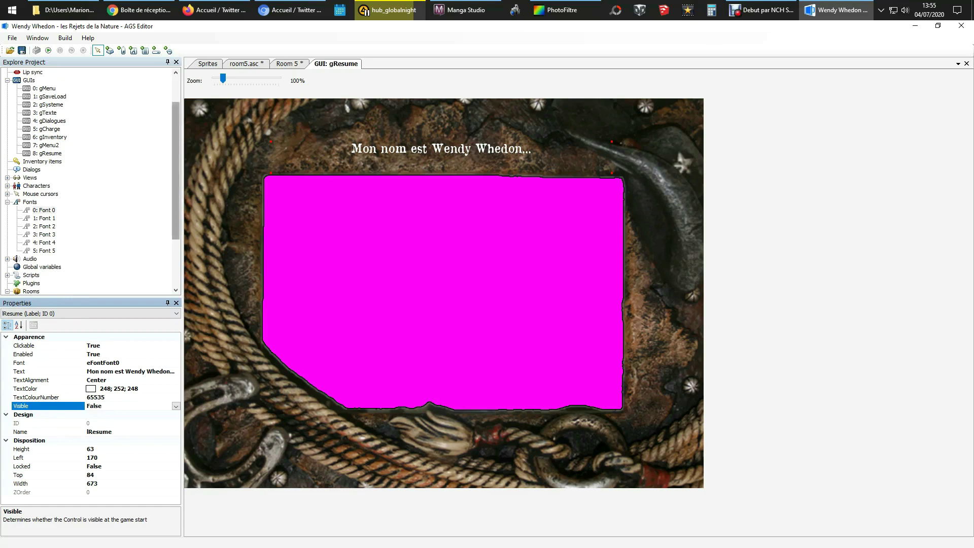
Add an "Enters room after fade-in" event function to Room 5's script
drag(176, 203, 175, 249)
click(53, 267)
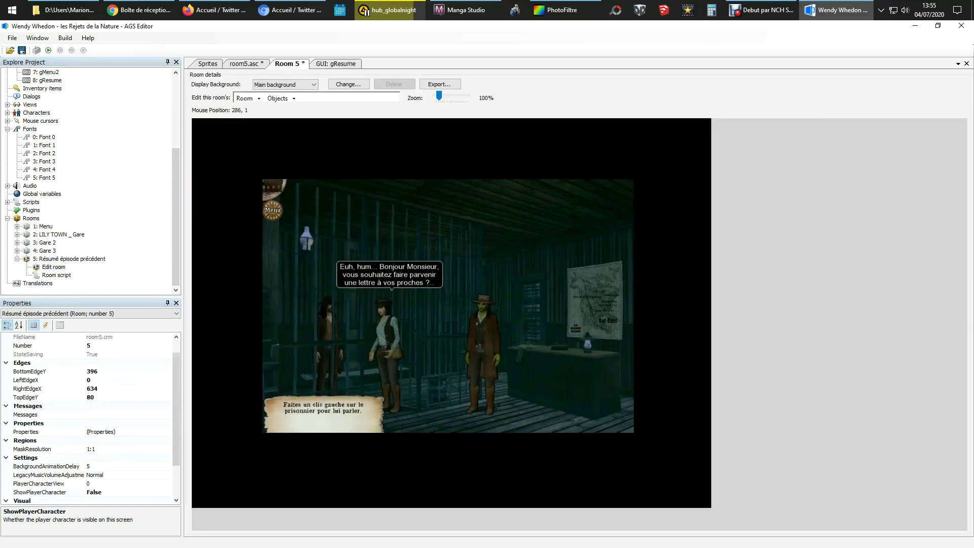
click(45, 324)
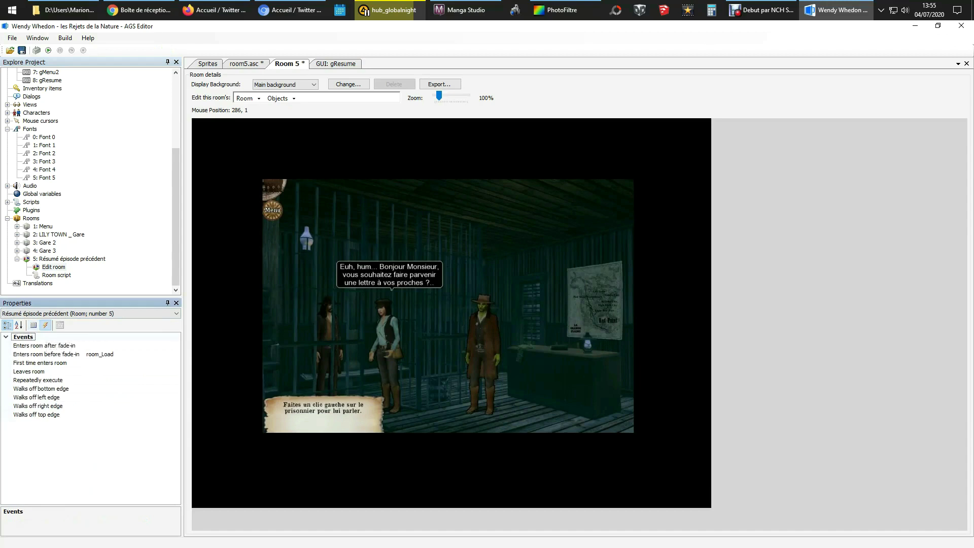
click(44, 346)
click(177, 345)
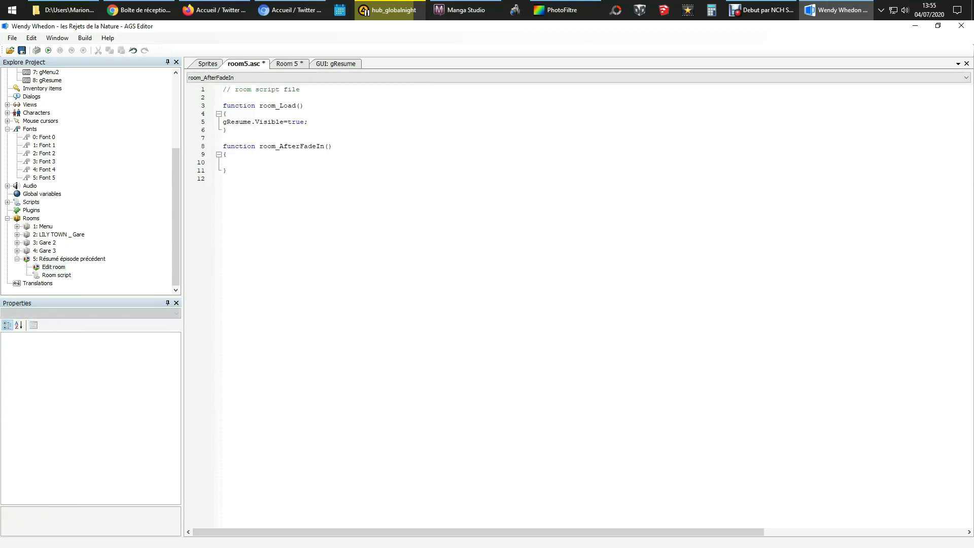
Add Wait(20); and lResume.Visible=true; to the room_AfterFadeIn function, return to the gResume GUI and save the project
text(Wait(20);)
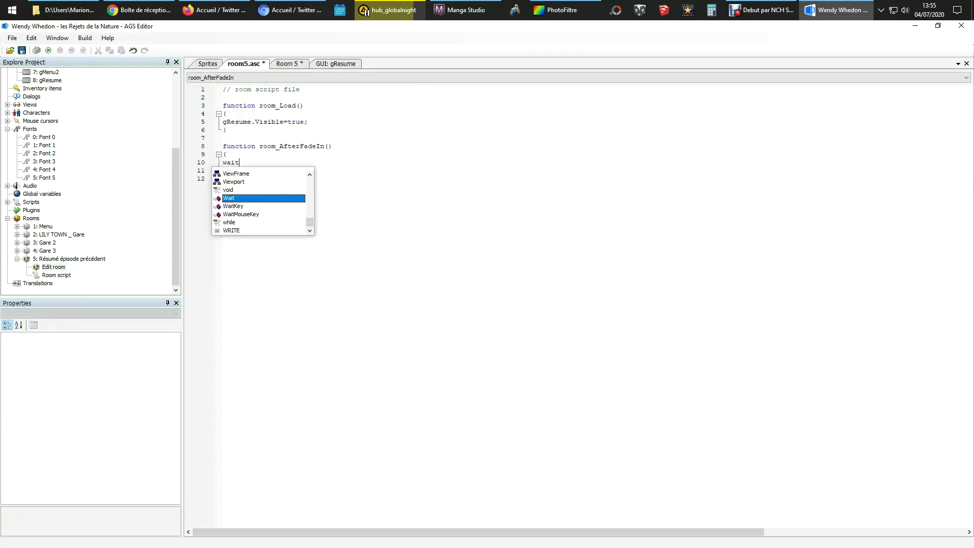
key(Return)
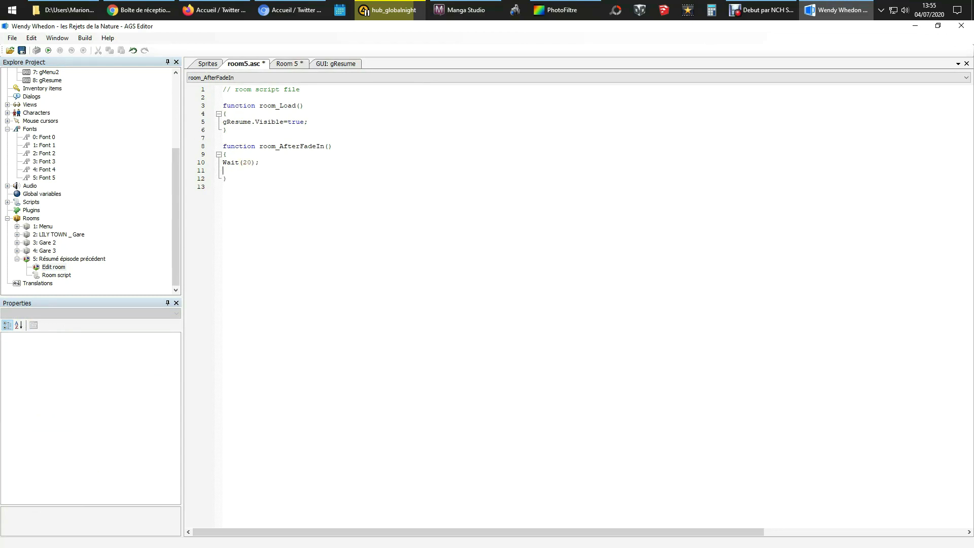
text(lResume.Visible)tr)
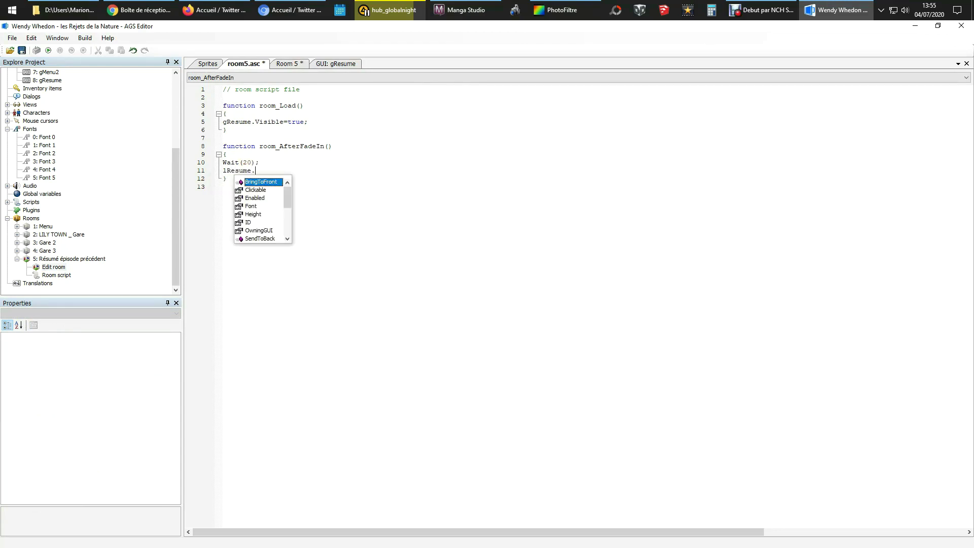
key(BackSpace)
key(BackSpace)
key(BackSpace)
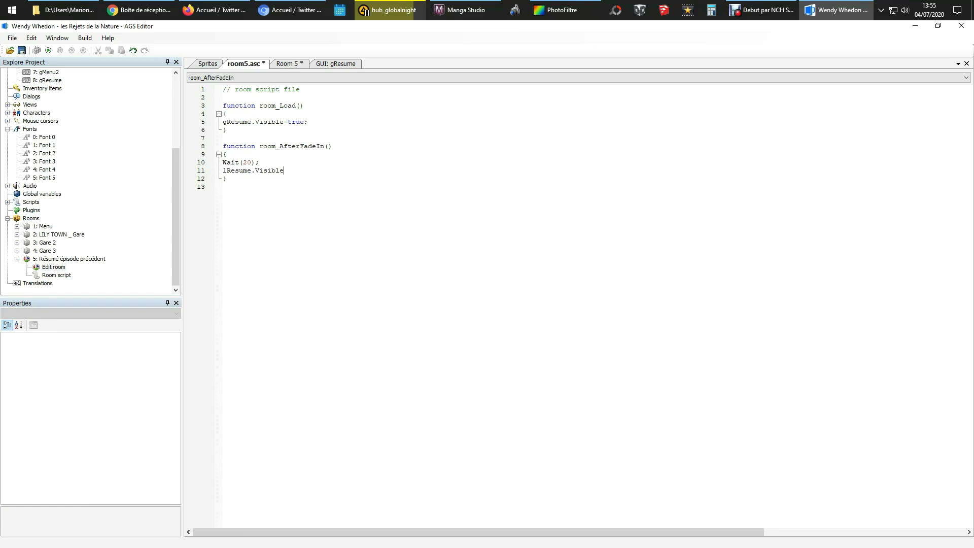
text(=true;)
click(336, 63)
key(ctrl+s)
Draw a button of about 69 by 77 pixels near gResume's lower right and assign it sprite 1 from gMenuImport as image
click(110, 50)
drag(638, 362, 673, 402)
click(49, 346)
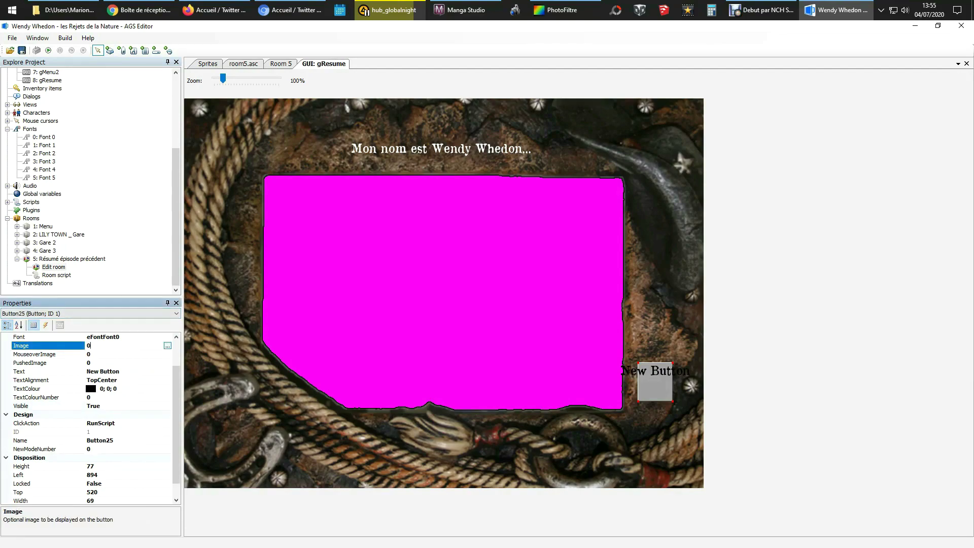
click(168, 346)
click(28, 45)
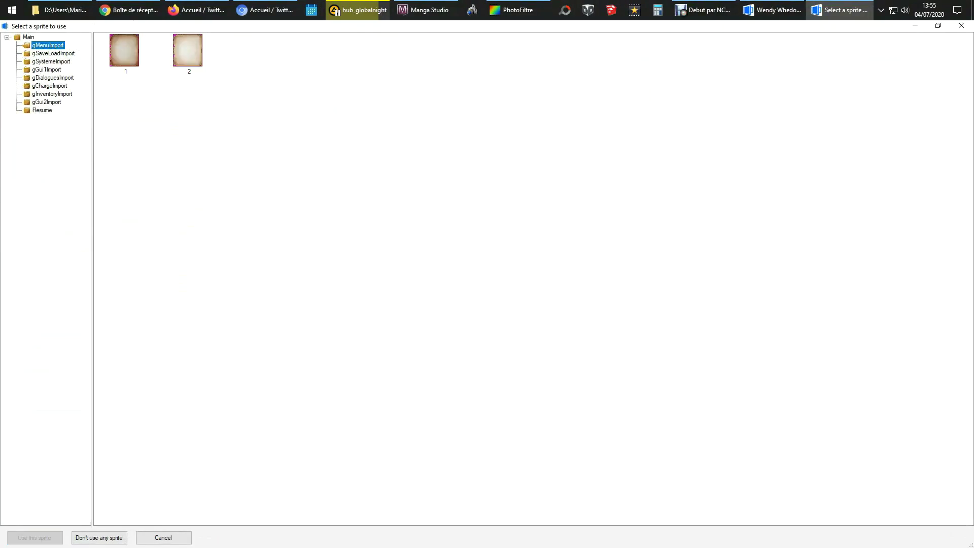
click(25, 53)
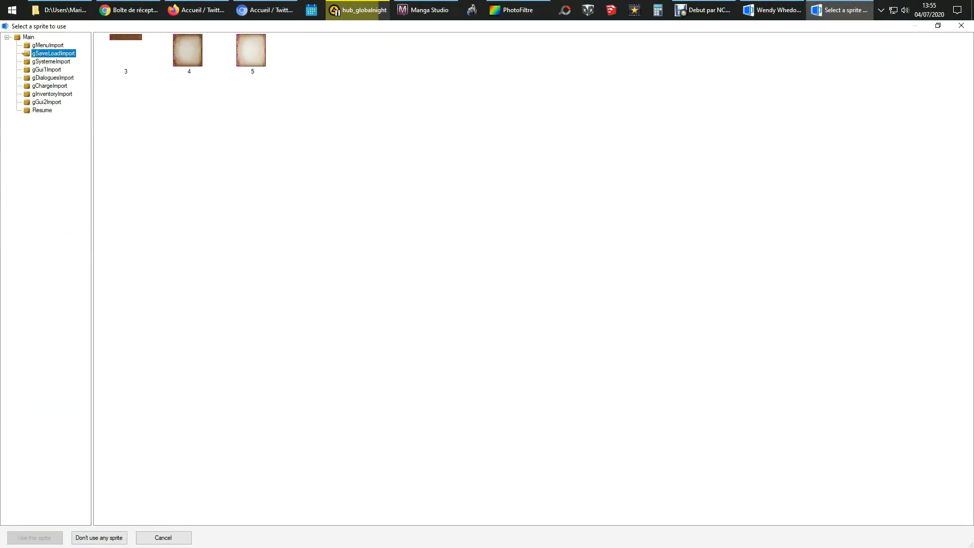
click(24, 62)
click(24, 69)
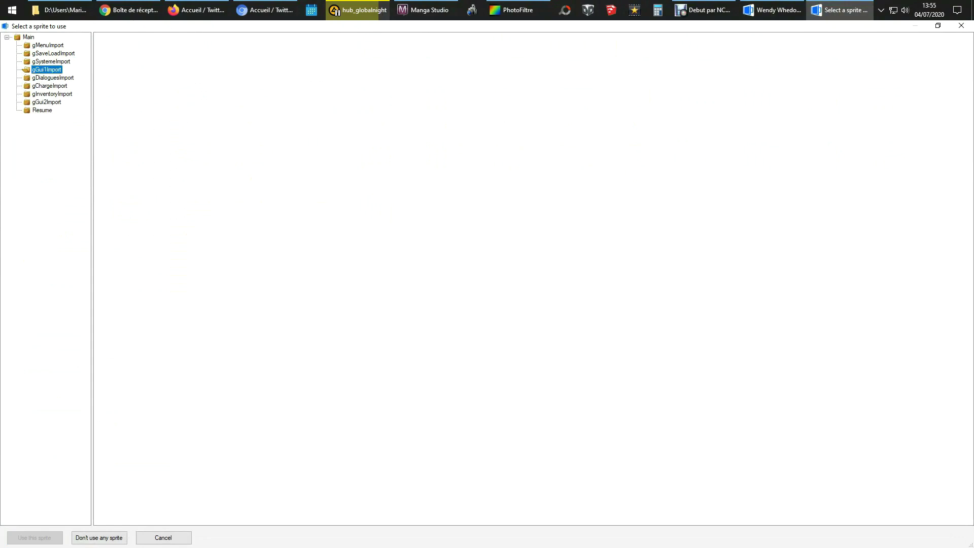
click(24, 85)
click(25, 94)
click(25, 102)
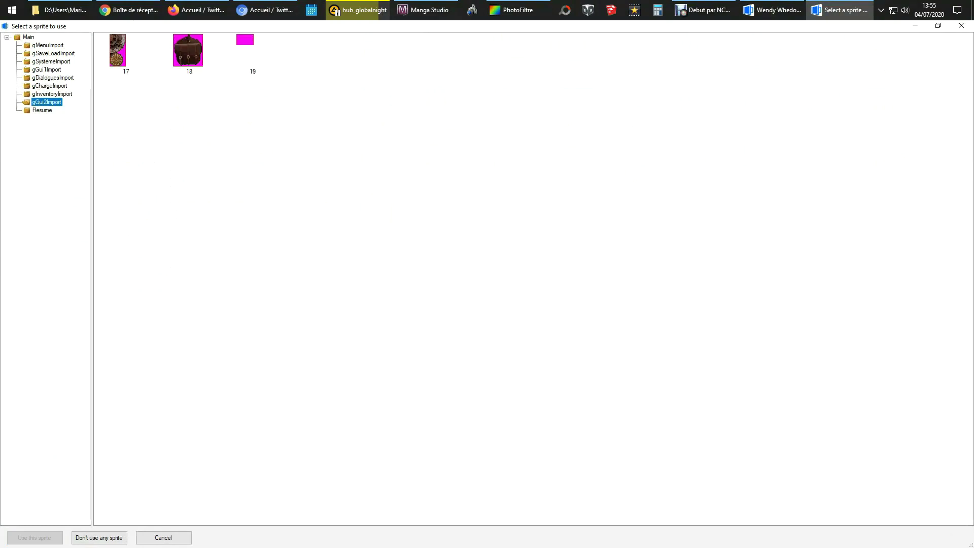
click(24, 110)
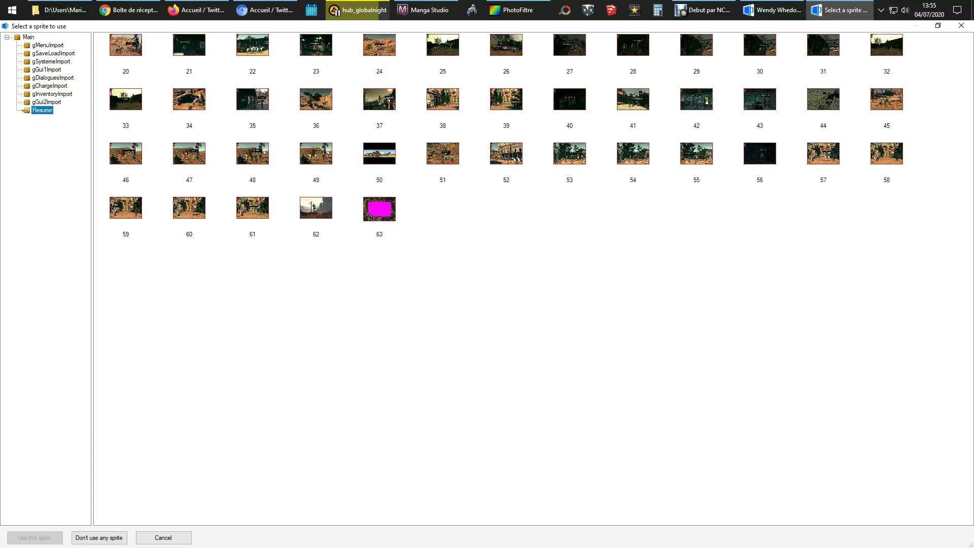
click(24, 45)
double_click(124, 49)
Try placing the parchment button higher up along the right side of the magenta area
drag(669, 396, 661, 352)
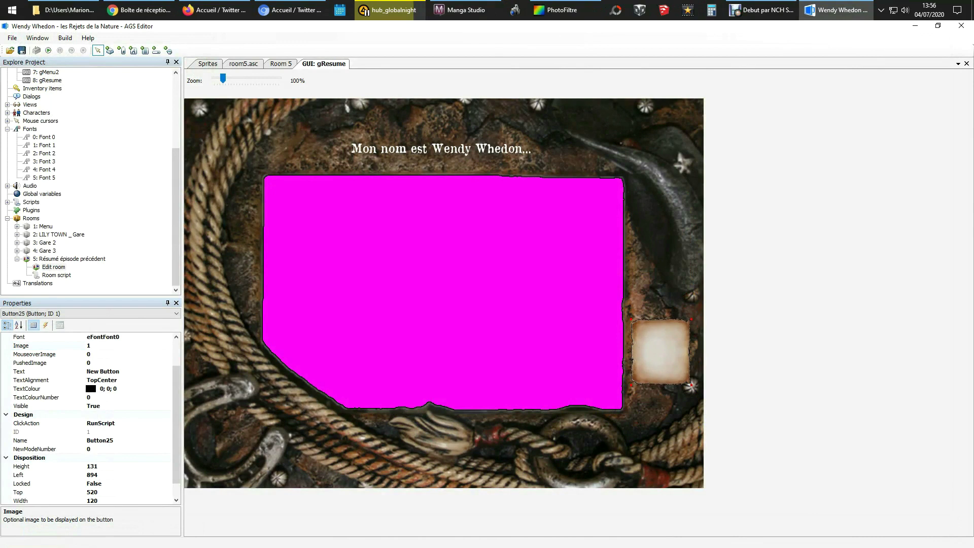
key(Up)
key(Up)
key(Up)
key(Up)
key(Up)
key(Up)
key(Up)
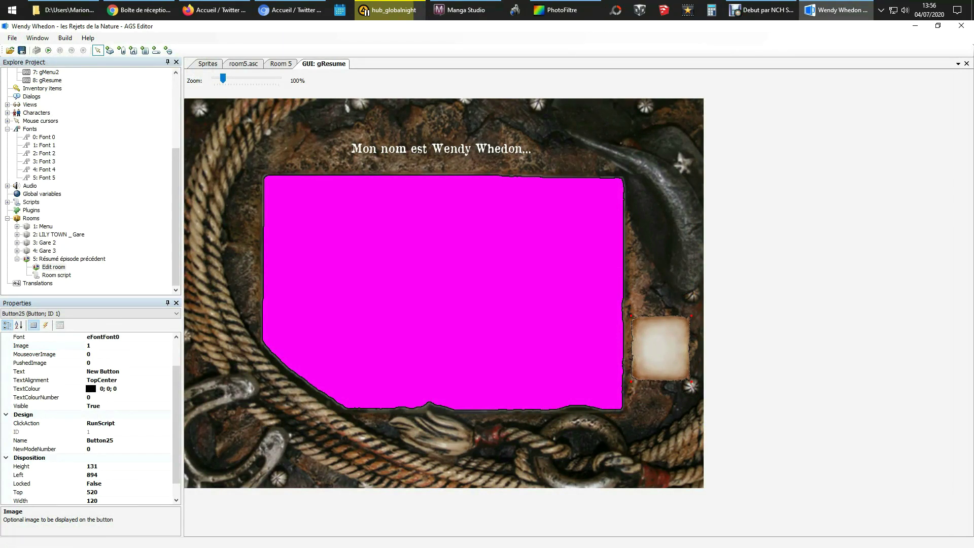
Narrow the lResume label to a width of 575 and position the parchment button beside it at Left 750, Top 14
drag(660, 349, 598, 138)
click(441, 149)
drag(612, 173, 562, 169)
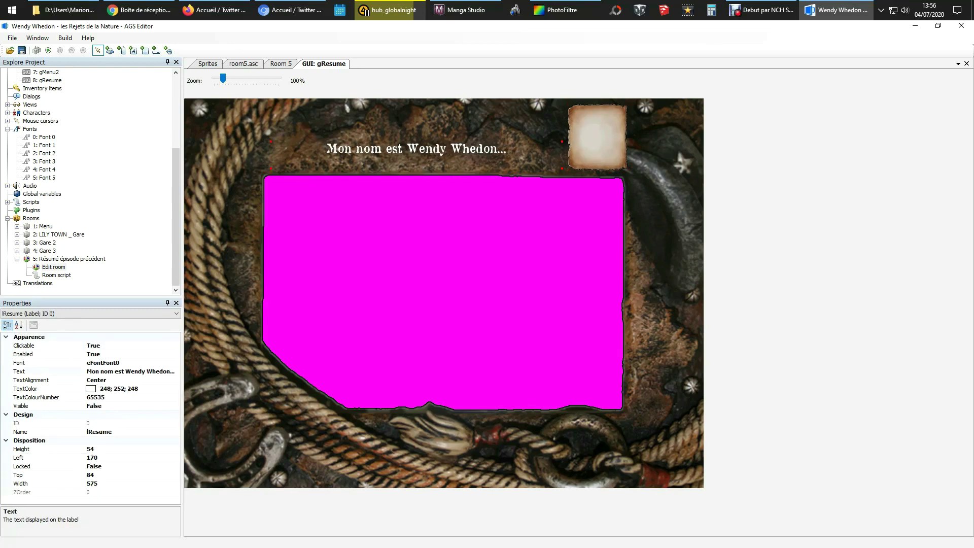
click(597, 137)
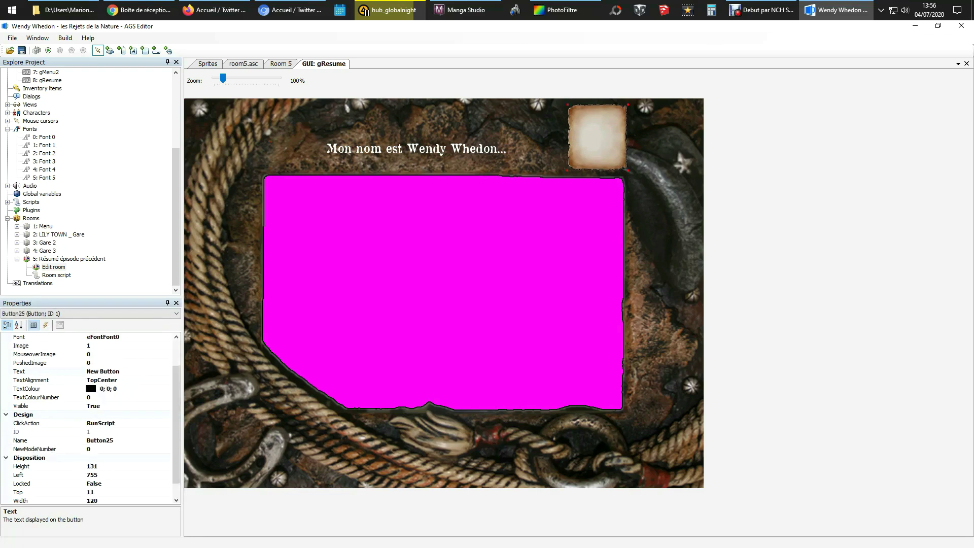
drag(598, 137, 595, 138)
Set the button's text to SUITE, its text alignment to MiddleCenter and its font to eFontFont5
double_click(103, 372)
text(SUITE)
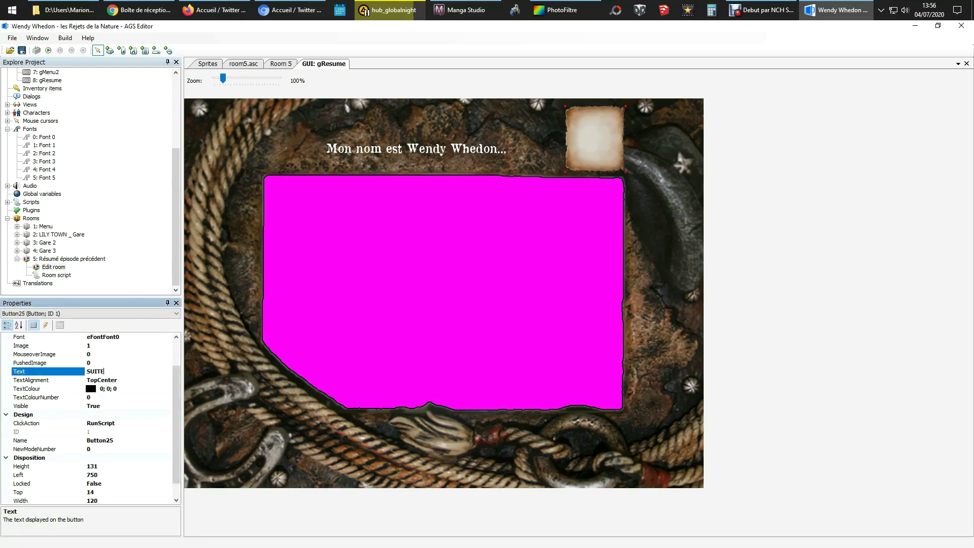
key(Return)
click(121, 380)
click(167, 380)
click(106, 423)
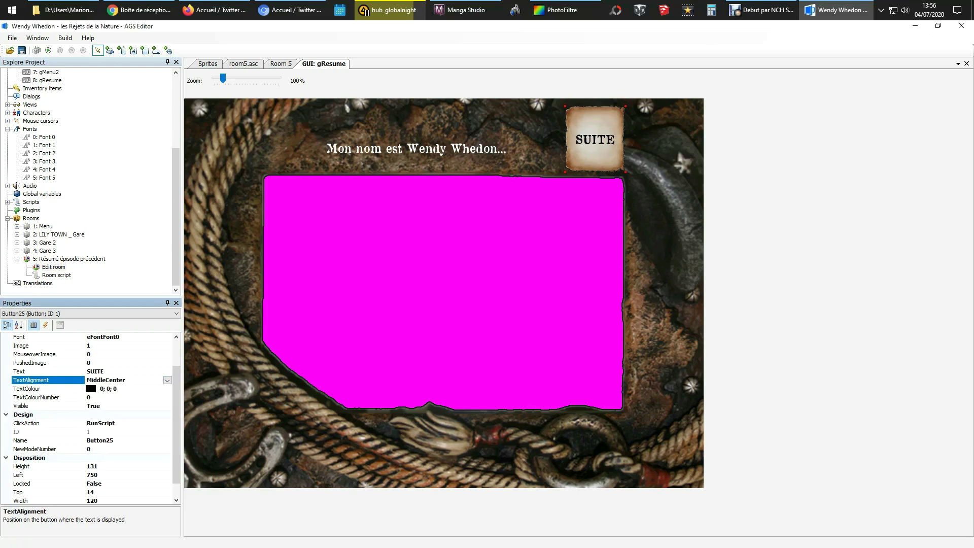
double_click(44, 178)
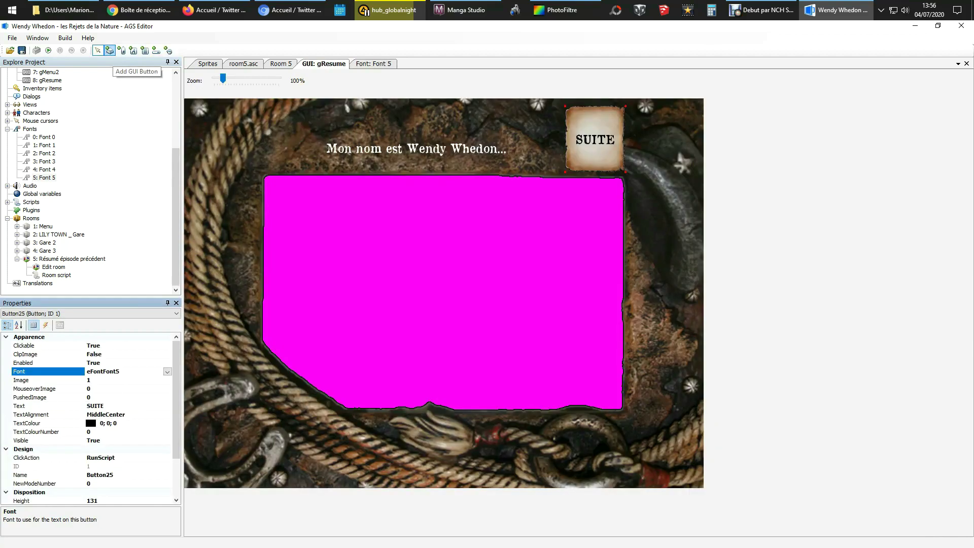
Add a second button at Left 885, Top 408 with image sprite 1 and sprite 2 for its mouseover and pushed images
click(109, 51)
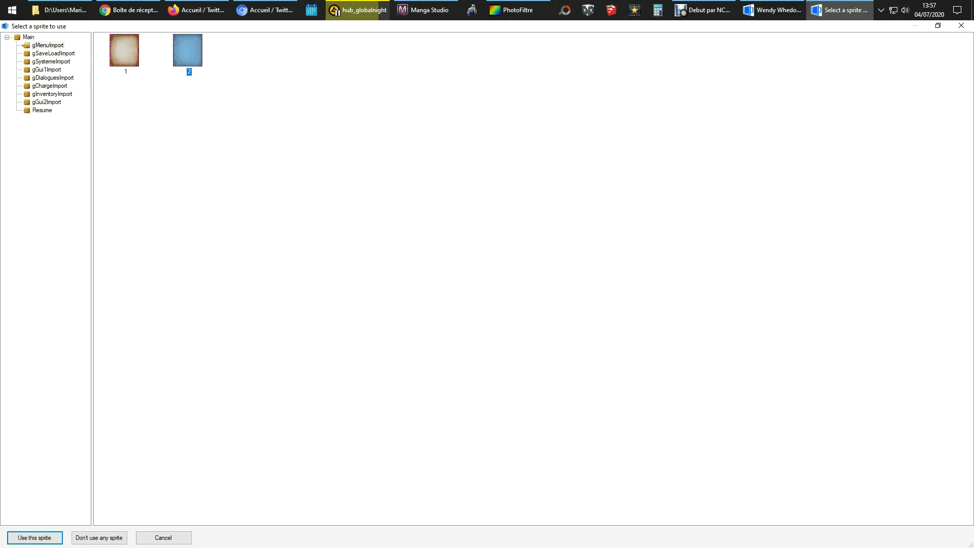
key(Return)
drag(674, 456, 663, 339)
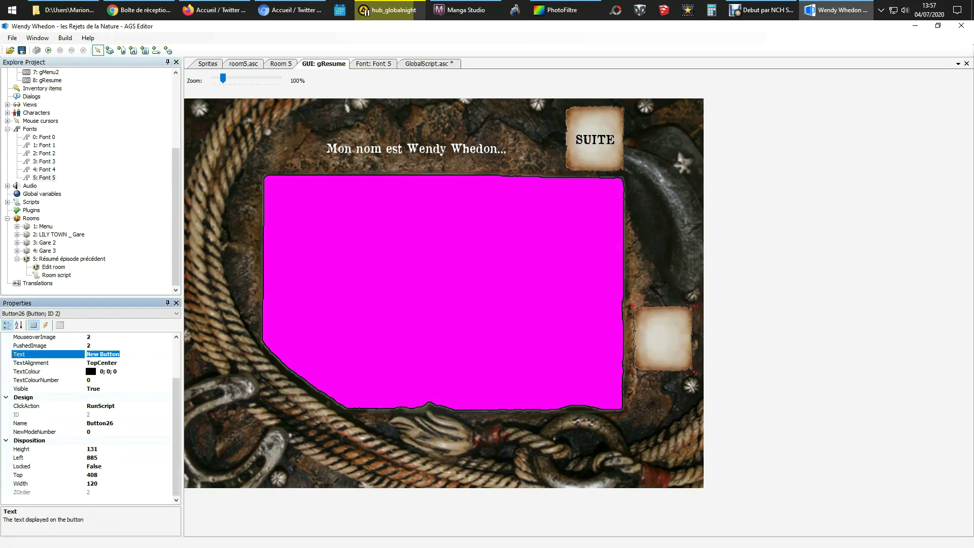
Label the second button Passer, with MiddleCenter text alignment and the font eFontFont5
text(PASSER)
key(Return)
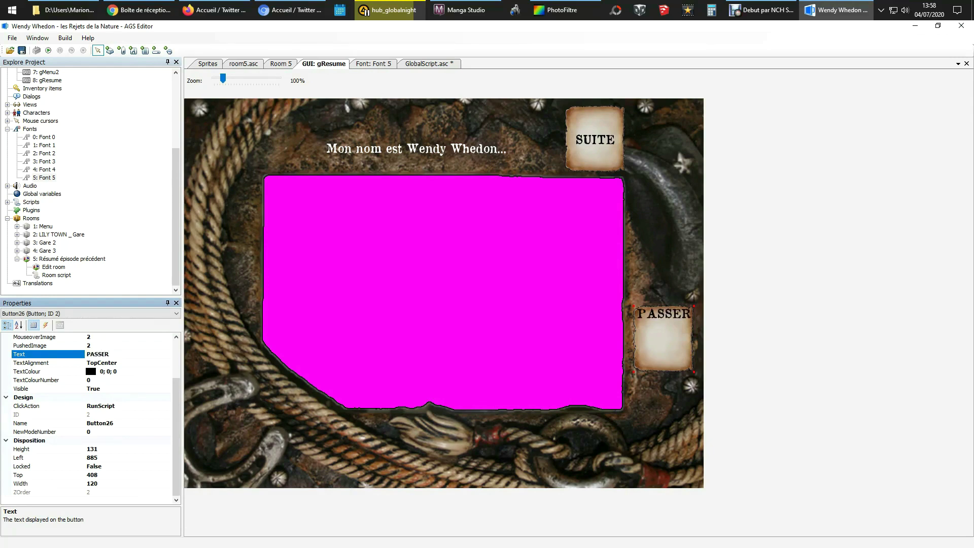
click(127, 363)
click(167, 363)
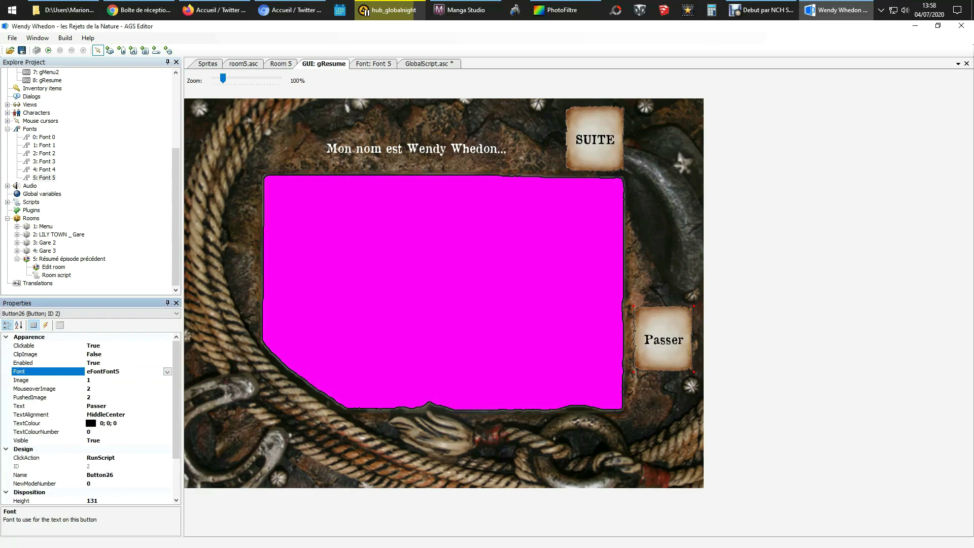
Set the StartingRoom of the cCharacter player character to "5: Résumé épisode précédent"
double_click(49, 121)
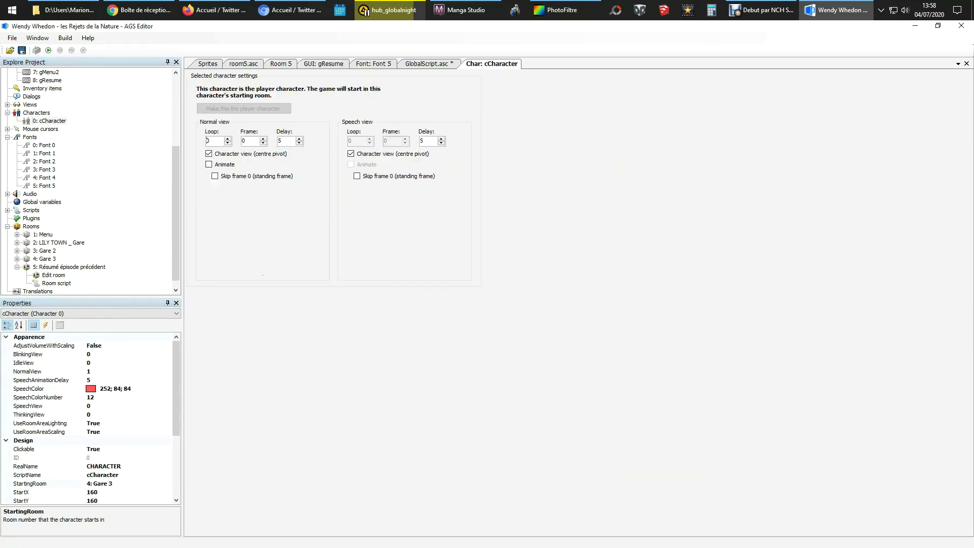
click(47, 483)
click(167, 484)
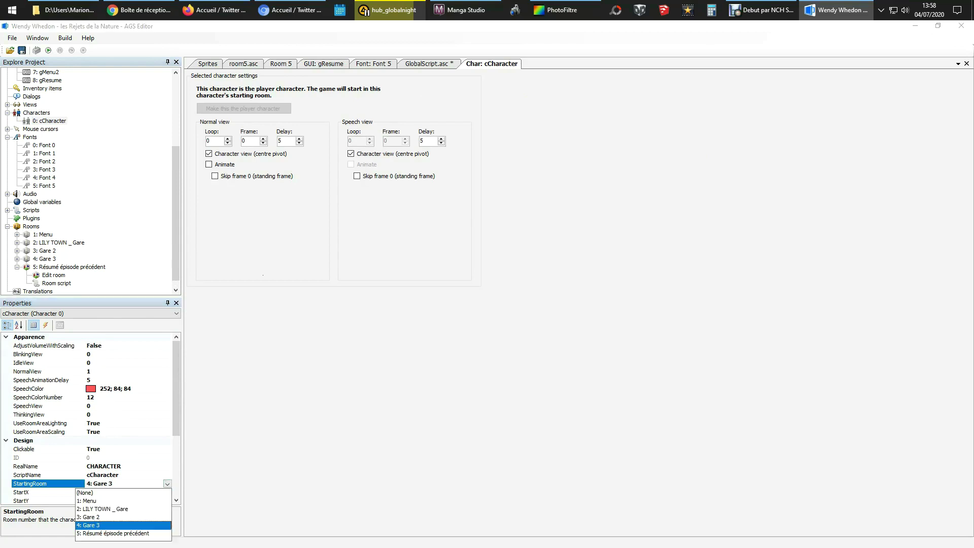
click(112, 533)
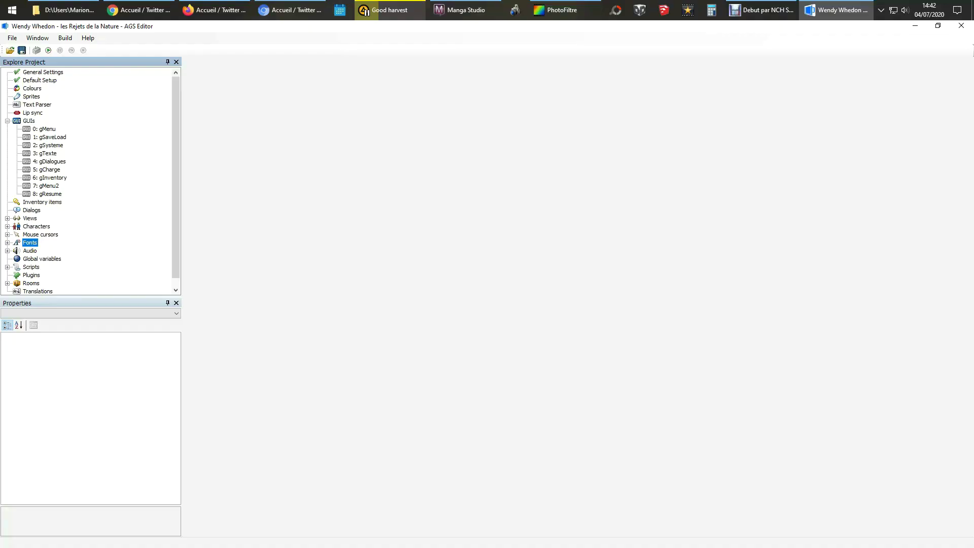
Create a new GUI and name it gNouveau
right_click(29, 121)
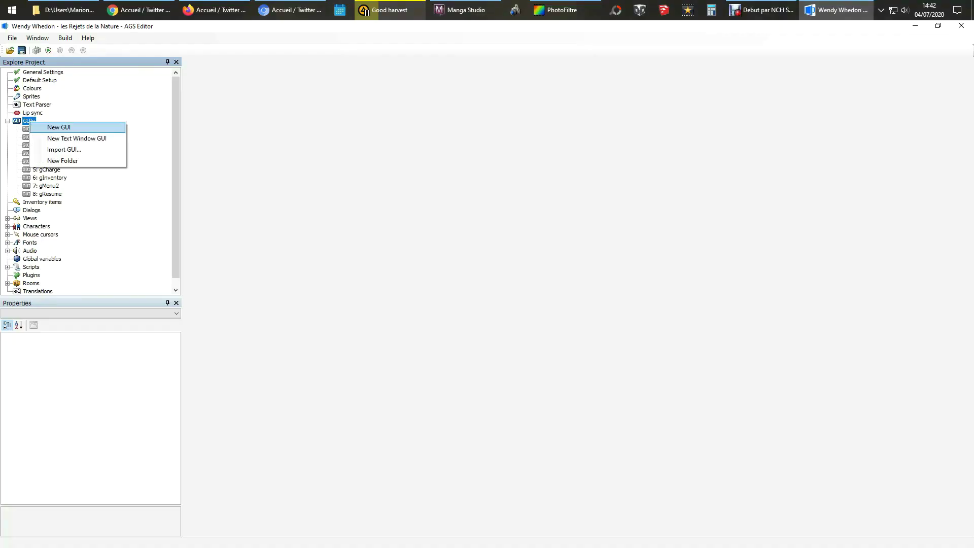
click(58, 127)
double_click(95, 449)
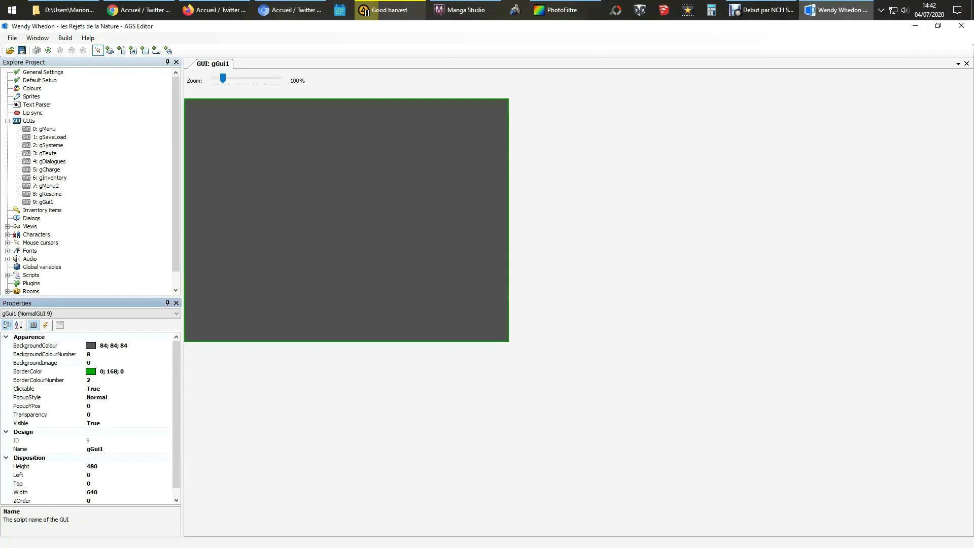
text(gNouveau)
key(Return)
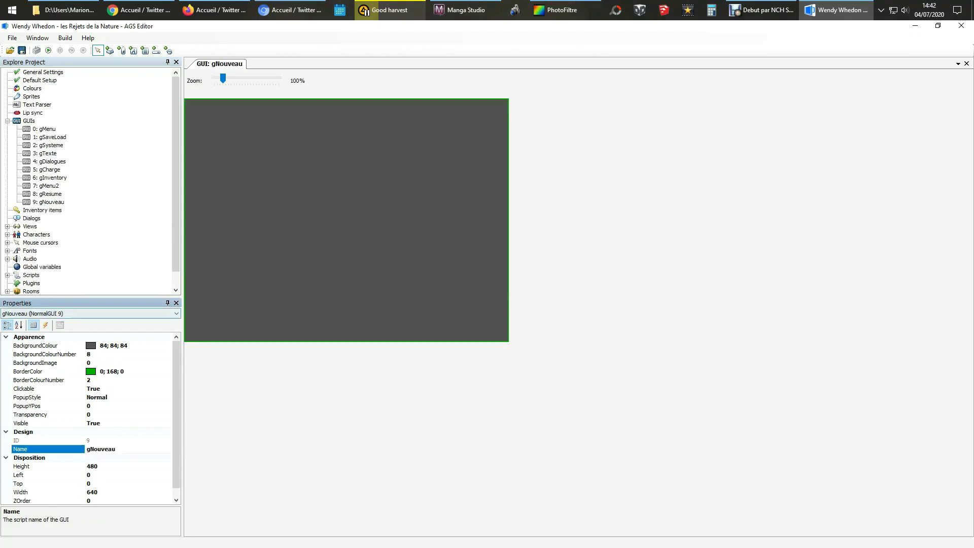
Set gNouveau's background image to sprite 10, the wanted poster from the gChargeImport folder
click(90, 362)
click(167, 363)
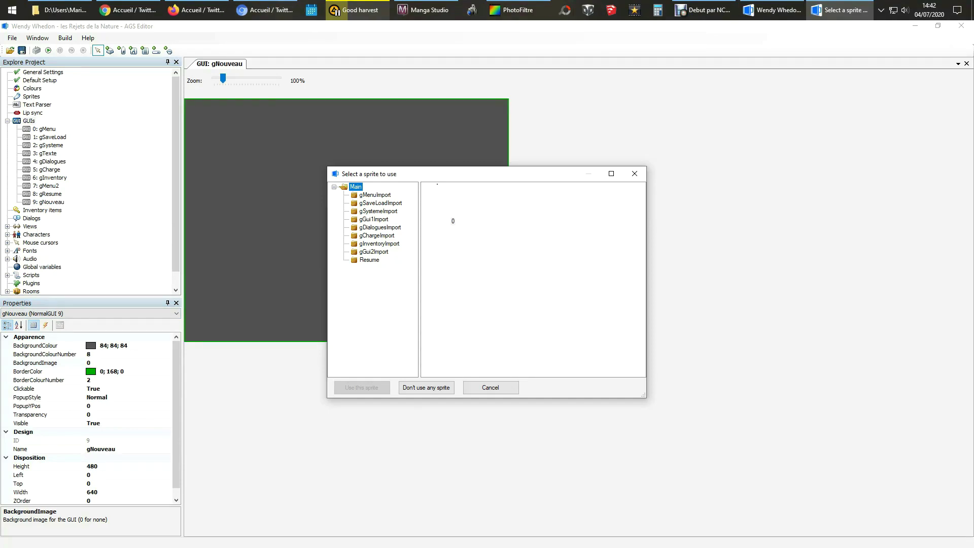
click(611, 174)
click(49, 86)
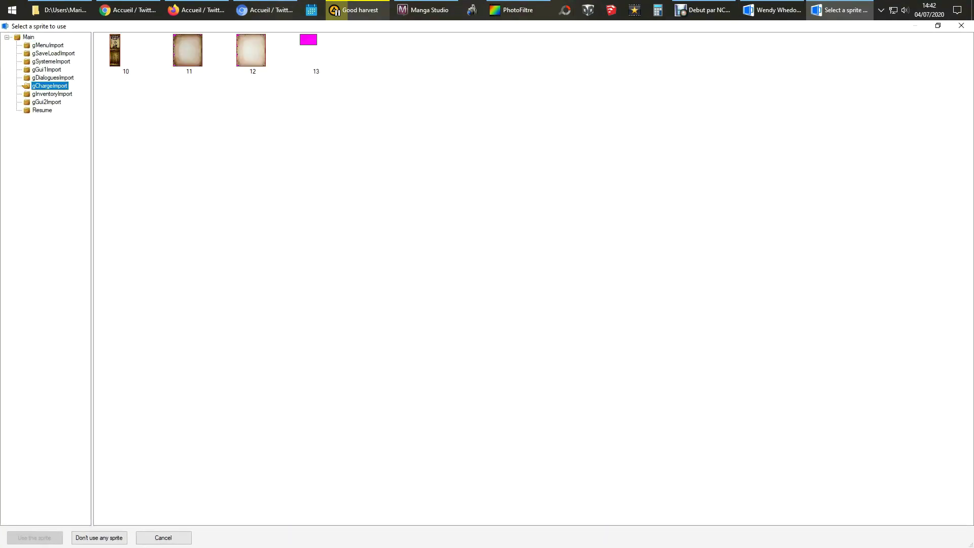
double_click(115, 50)
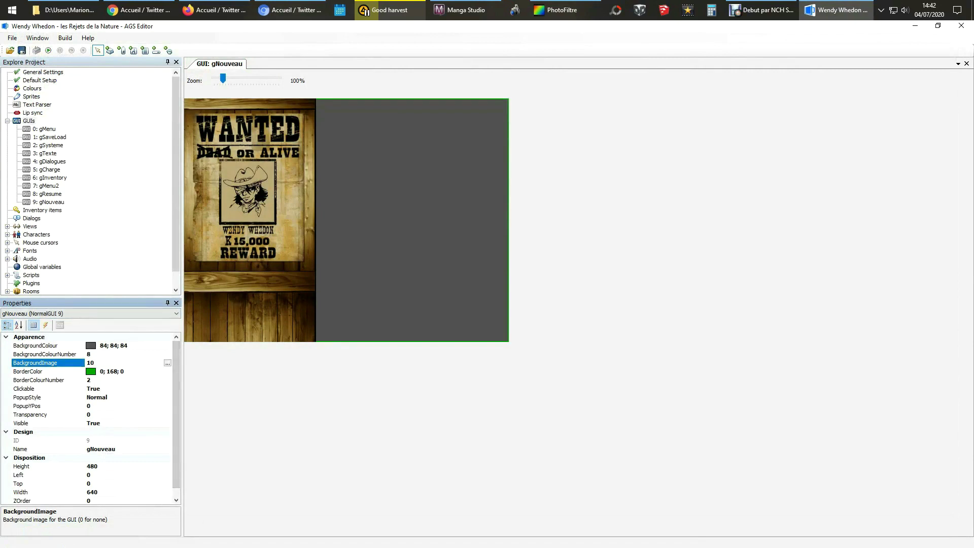
Resize gNouveau to height 768 and width 260, using gCharge's dimensions as reference
double_click(92, 467)
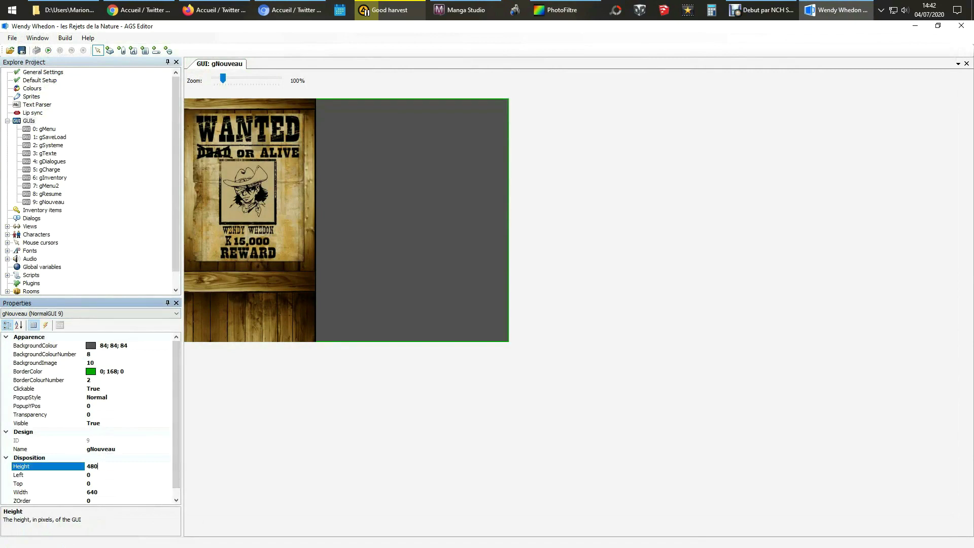
text(768)
key(Return)
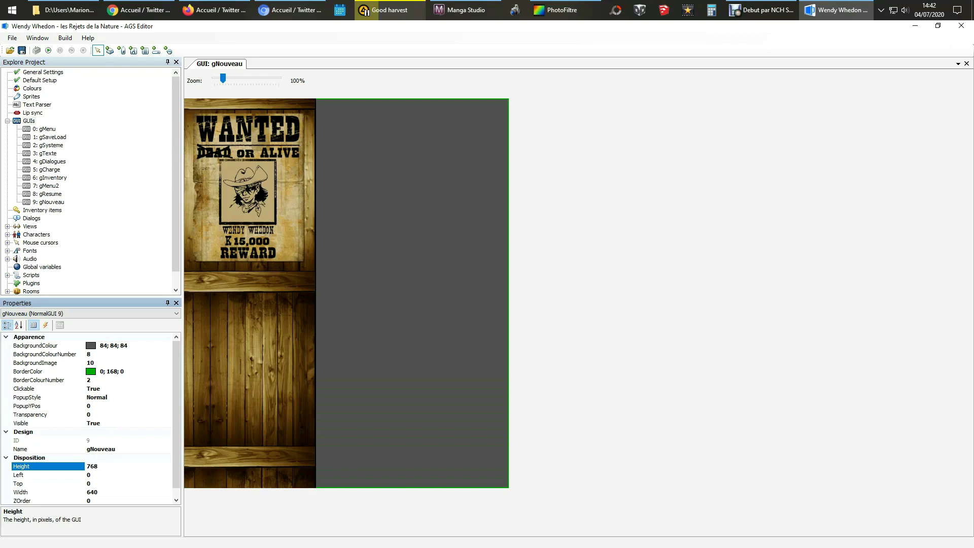
double_click(46, 170)
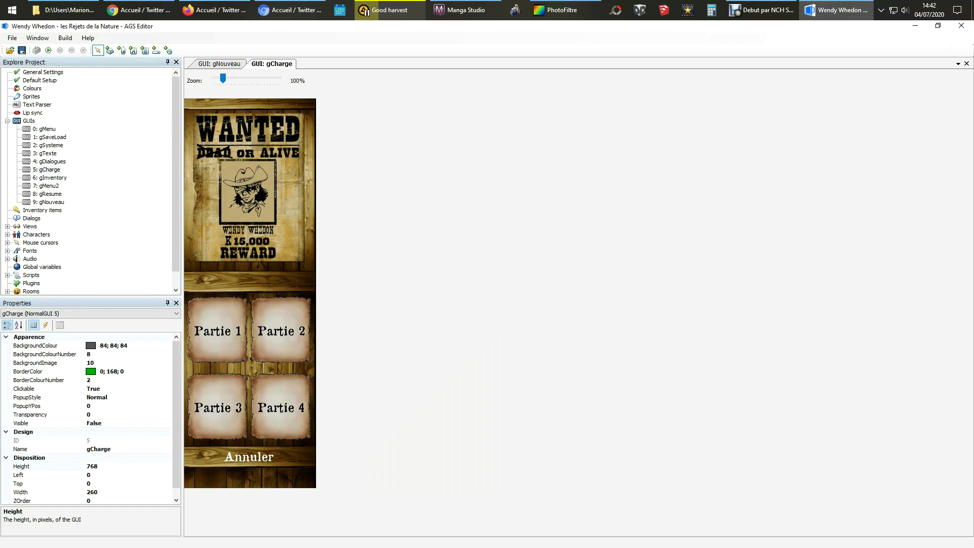
double_click(48, 202)
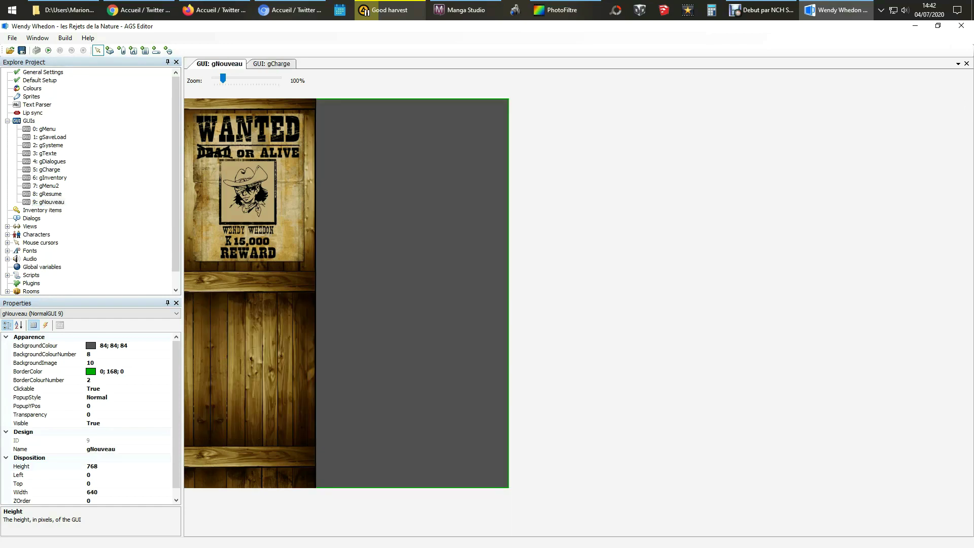
double_click(92, 492)
text(260)
key(Return)
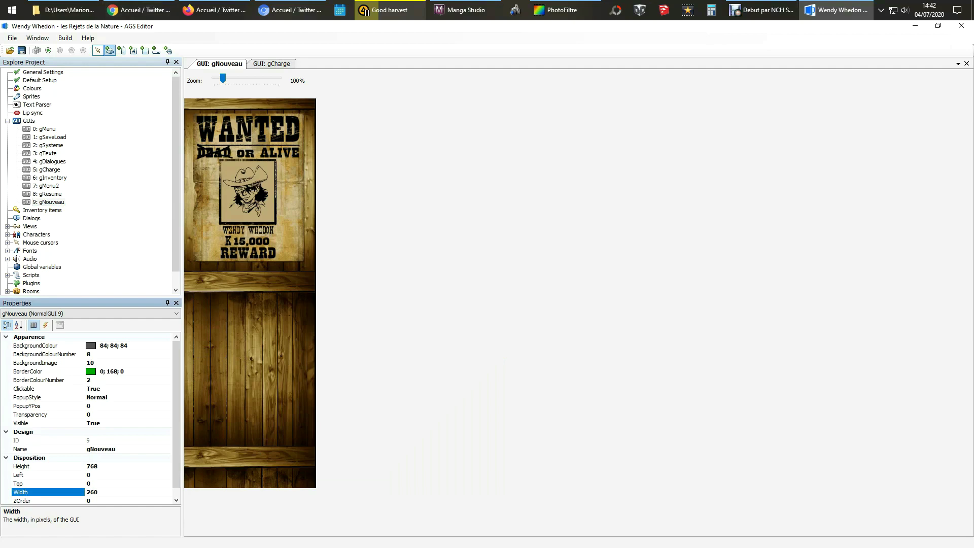
Add a button below the poster in gNouveau and set its image to sprite 11
click(109, 50)
drag(207, 307, 258, 359)
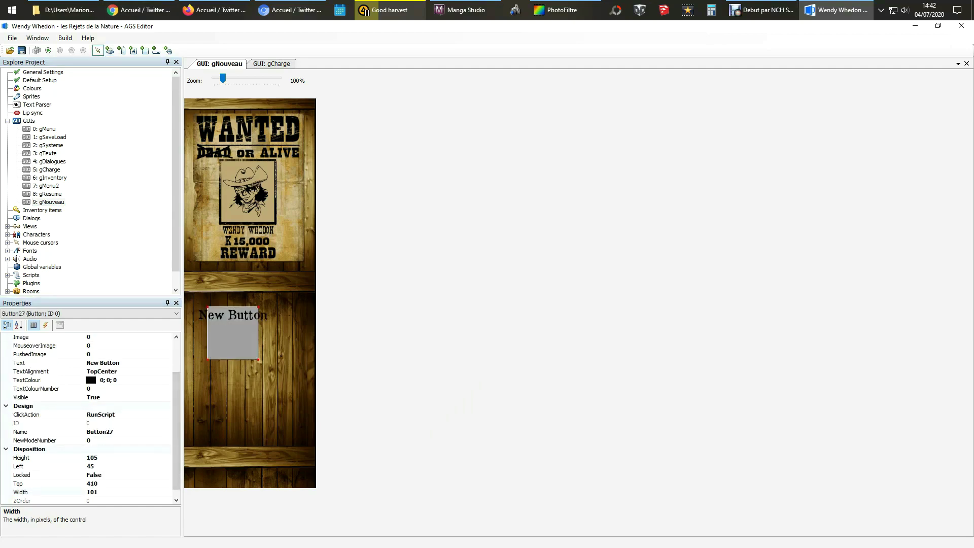
click(49, 337)
click(168, 337)
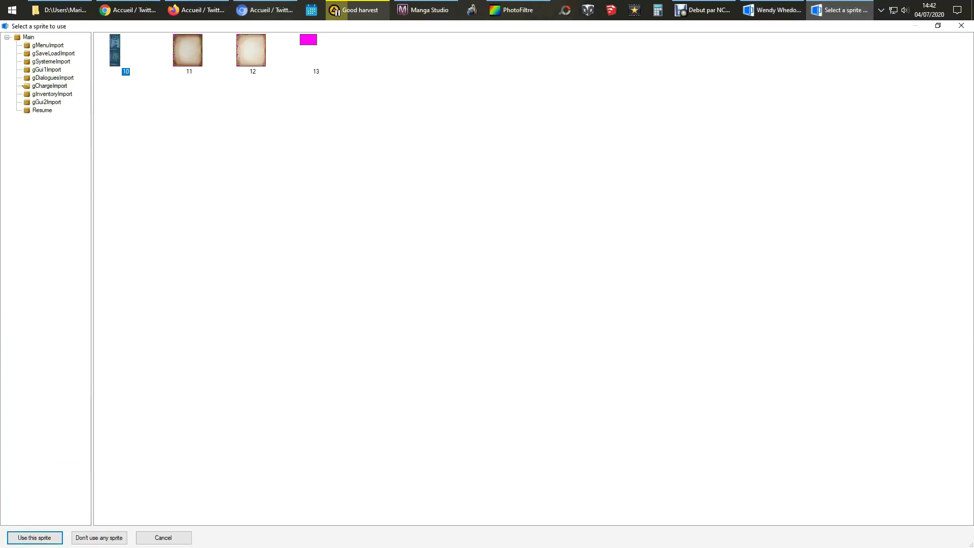
double_click(187, 50)
Set the new button's mouseover image and pushed image to sprite 12
click(48, 345)
click(168, 346)
double_click(251, 50)
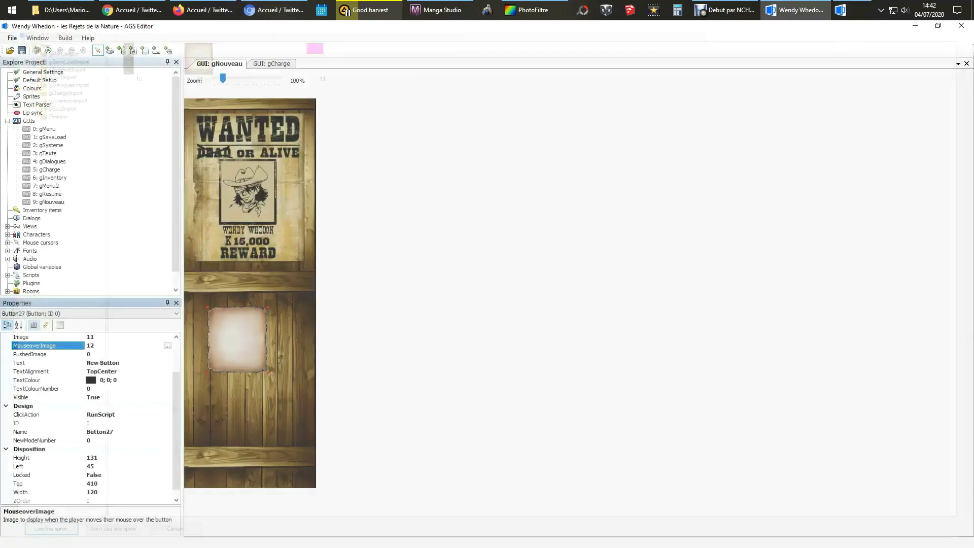
click(121, 354)
click(167, 354)
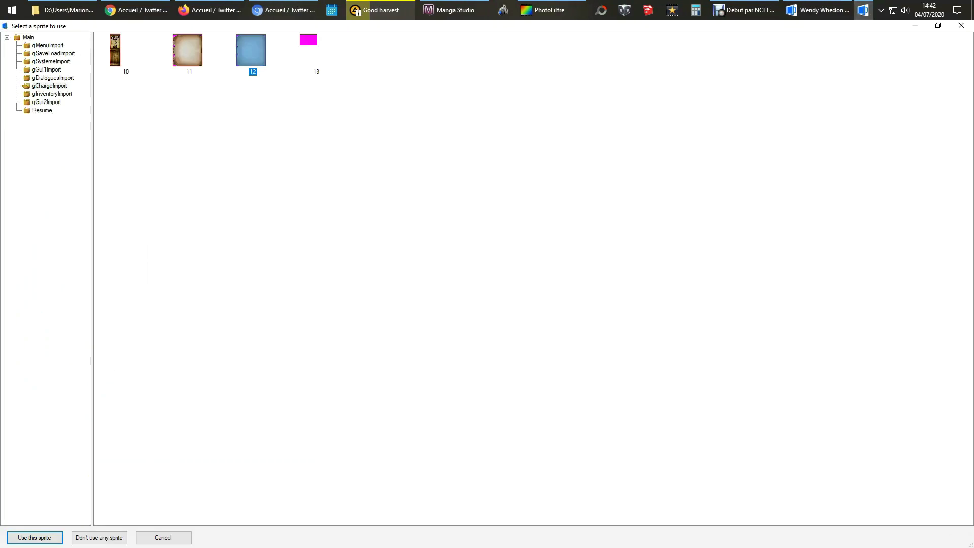
double_click(251, 49)
Move the button to about left 57, top 397 and set its text alignment to MiddleCenter
drag(237, 340, 243, 334)
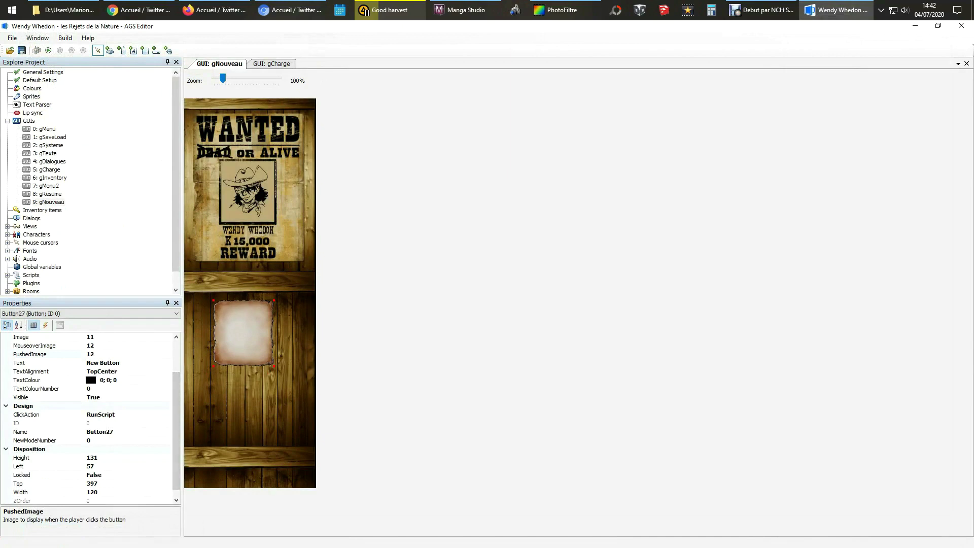
double_click(101, 371)
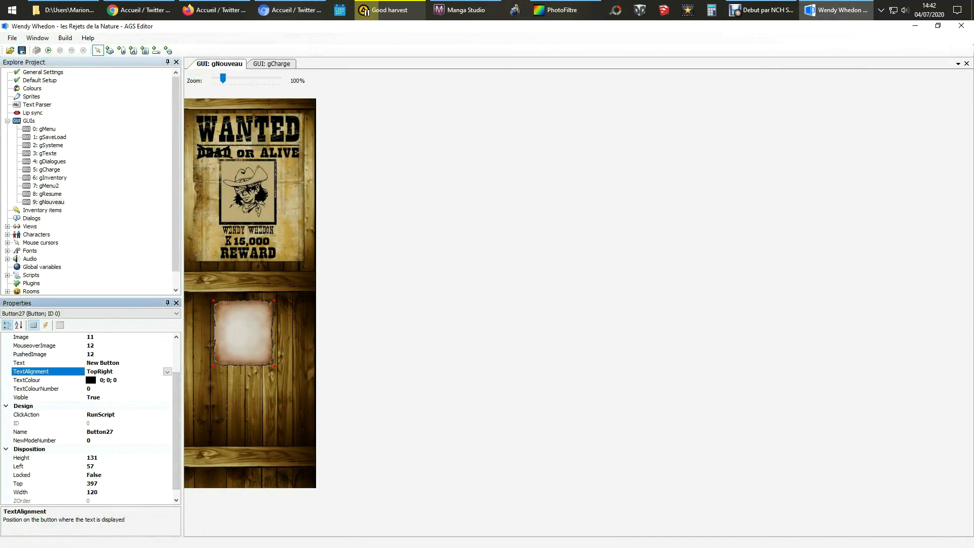
click(168, 371)
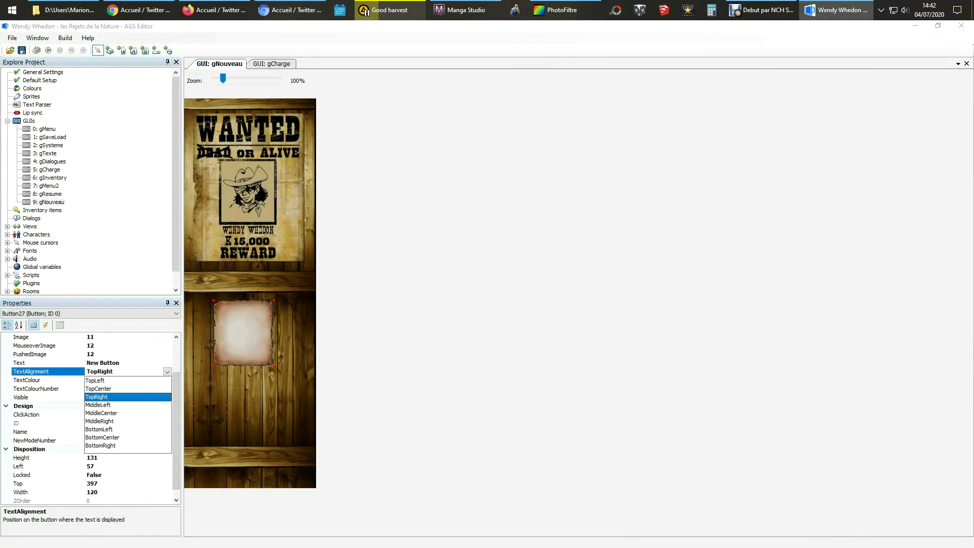
click(102, 413)
Try to set the button's text to "Voir le résumé"
double_click(103, 363)
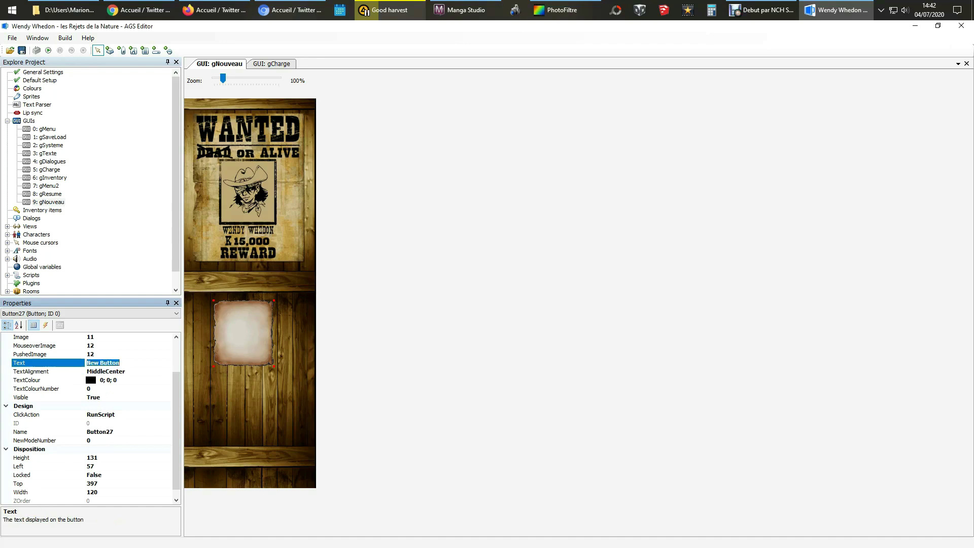
text(Voir le résim)
key(BackSpace)
key(BackSpace)
text(umé)
key(BackSpace)
key(BackSpace)
key(BackSpace)
key(BackSpace)
key(BackSpace)
key(BackSpace)
key(BackSpace)
key(BackSpace)
key(BackSpace)
key(BackSpace)
key(BackSpace)
Add a label about 70 wide and 77 high over the button and set its text alignment to Center
click(121, 50)
drag(222, 312, 258, 351)
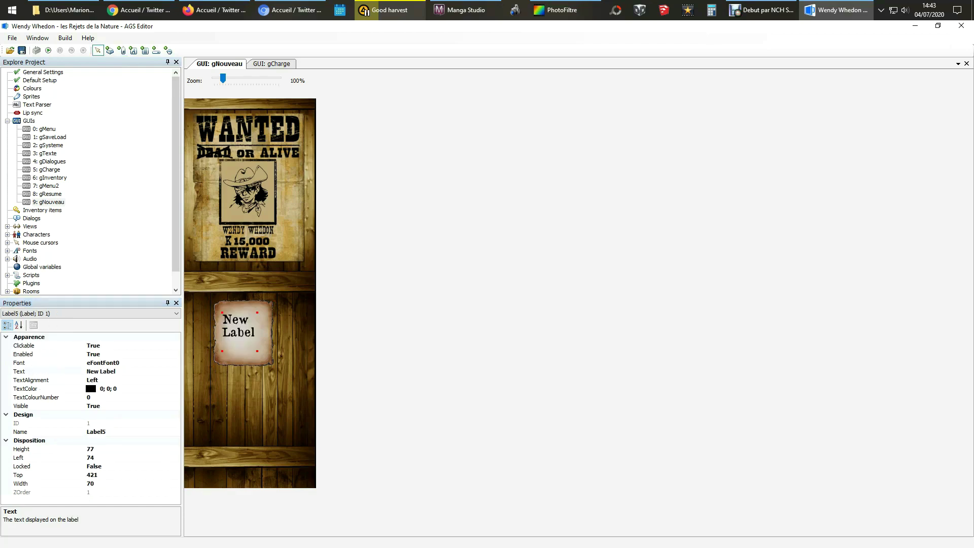
click(101, 371)
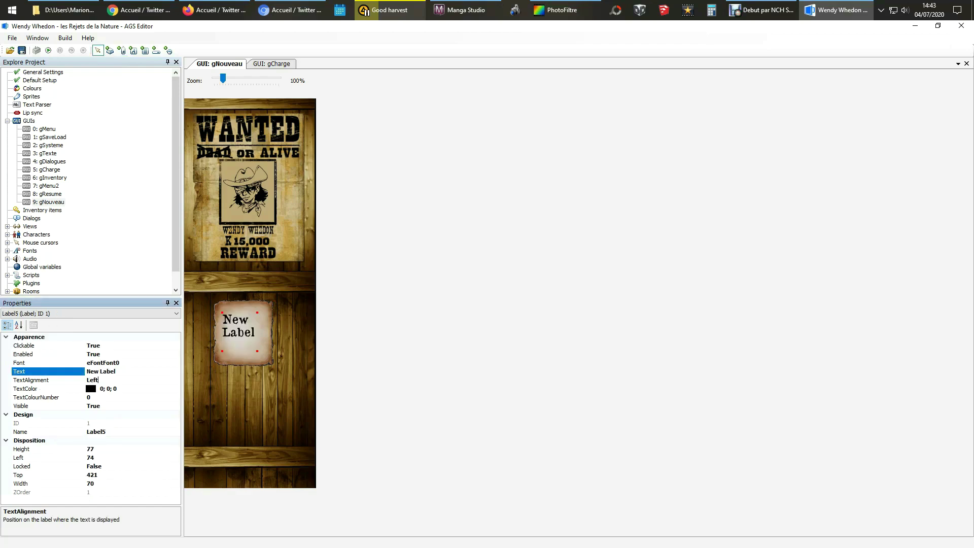
click(101, 379)
click(176, 380)
click(93, 397)
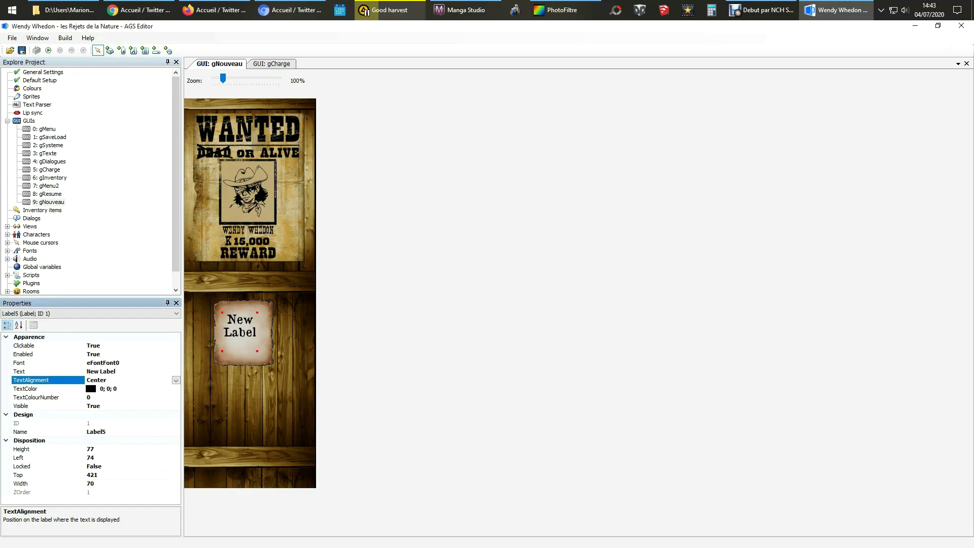
Set the label's text to "Voir le résumé[du 1er chapitre"
double_click(101, 371)
text(Voir le résum)
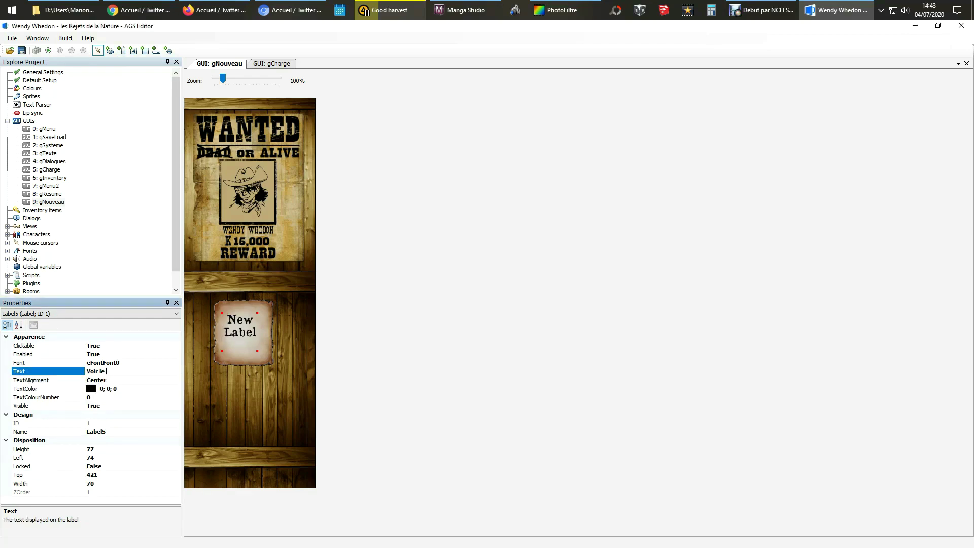
key(Return)
text(éd)
key(BackSpace)
key(BackSpace)
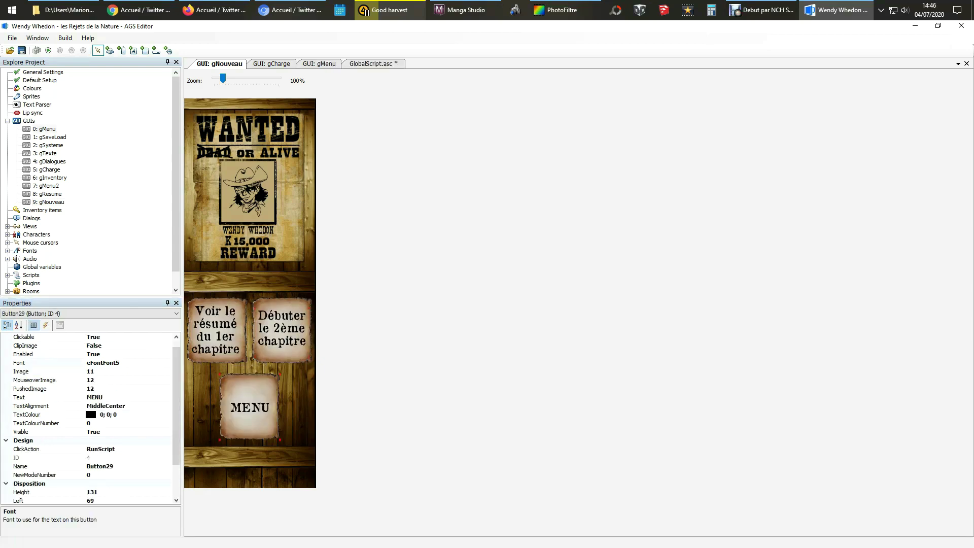
Script the MENU button's click event with gNouveau.Visible=false; and gMenu.Visible=true;
double_click(249, 407)
text(gnoubb)
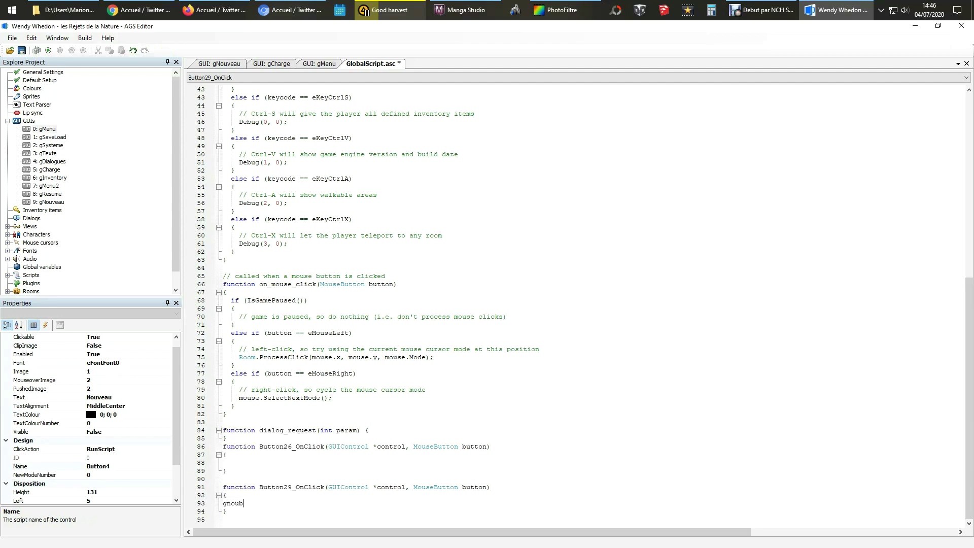
text(veau.Visible=false;)
key(Return)
text(gMenu.vi)
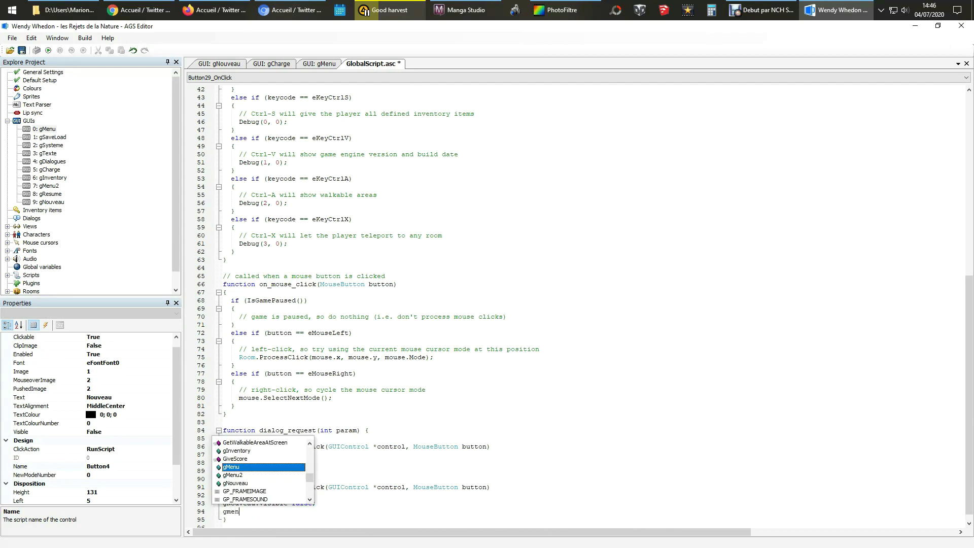
text(sible=true;)
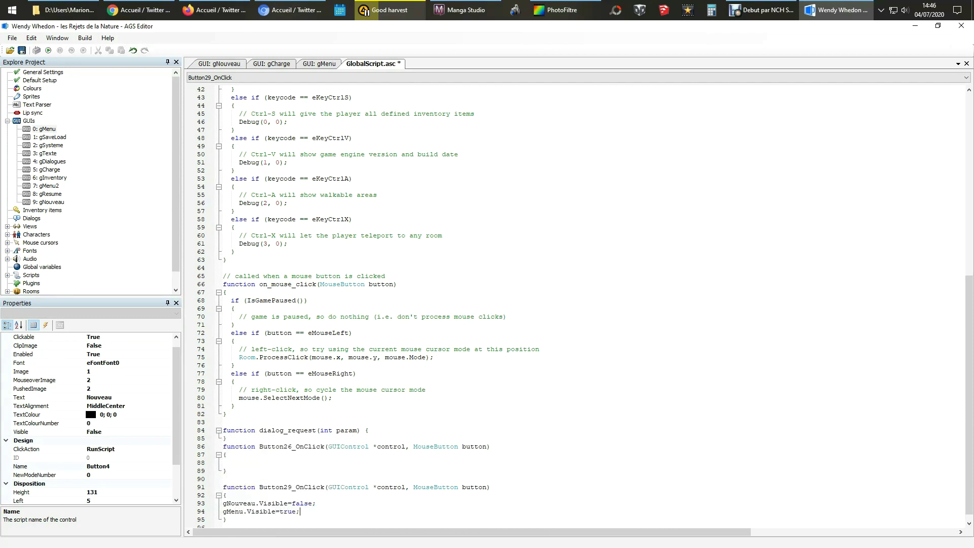
scroll(87, 181, down, 1)
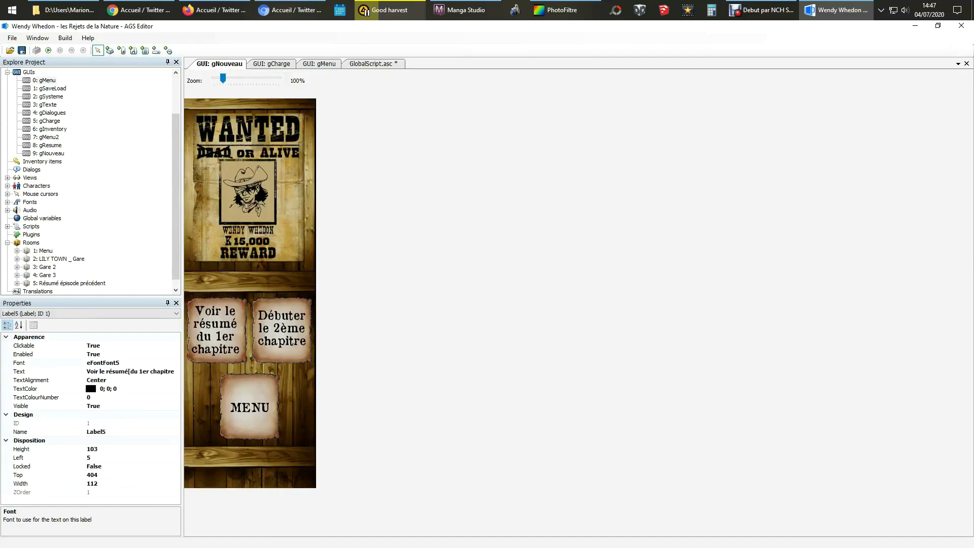
Script the click event of the "Voir le résumé" button with gNouveau.Visible=false; and player.ChangeRoom(5);
double_click(217, 359)
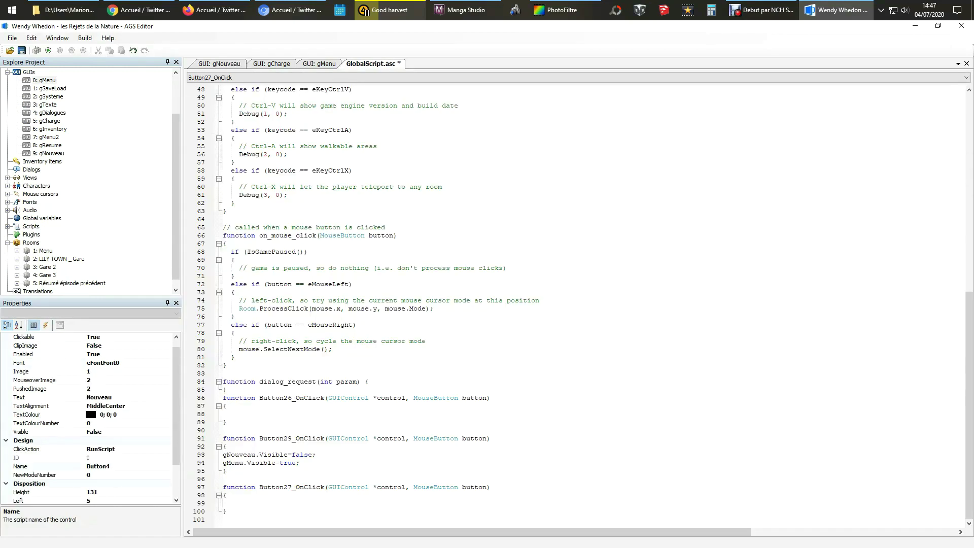
key(Return)
text(.vis)
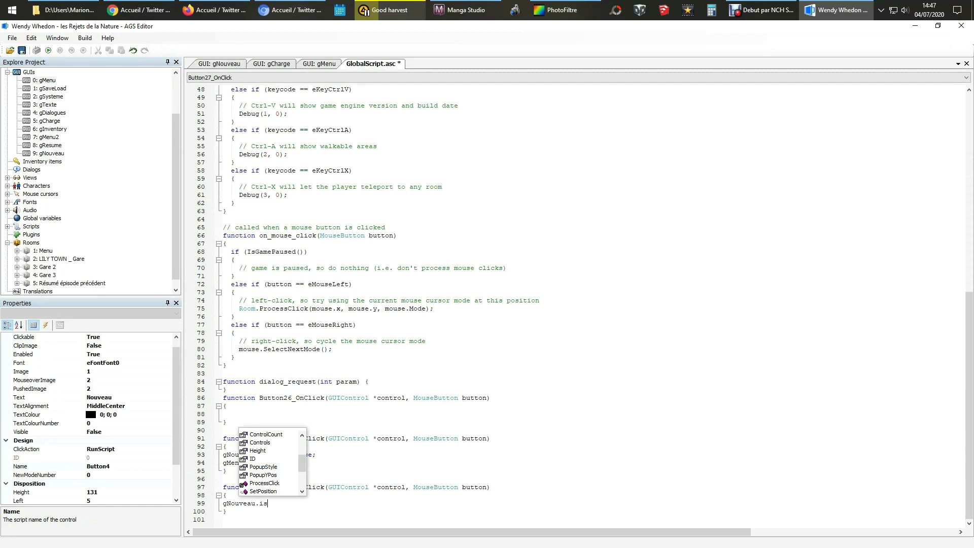
key(Return)
text(=false;)
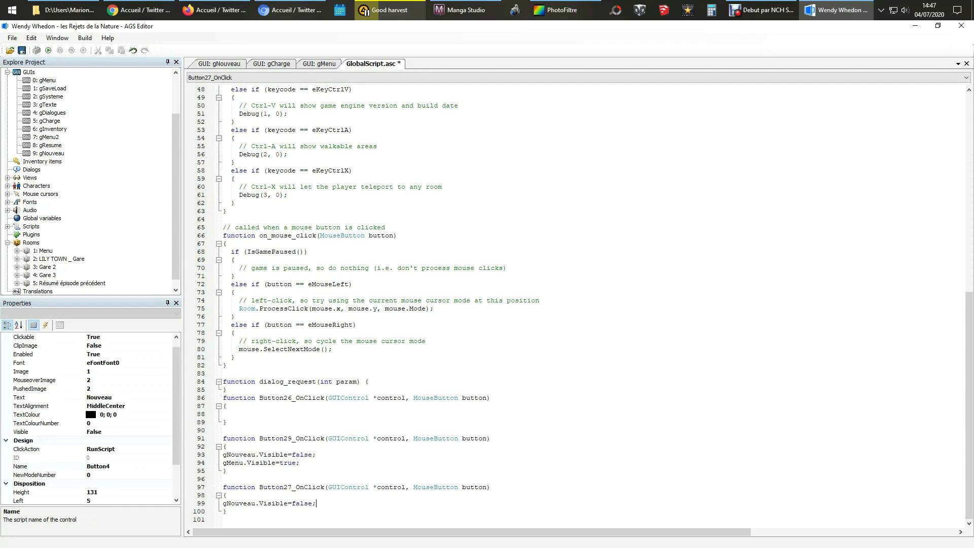
key(Return)
text(player.ChangeRoom(5);)
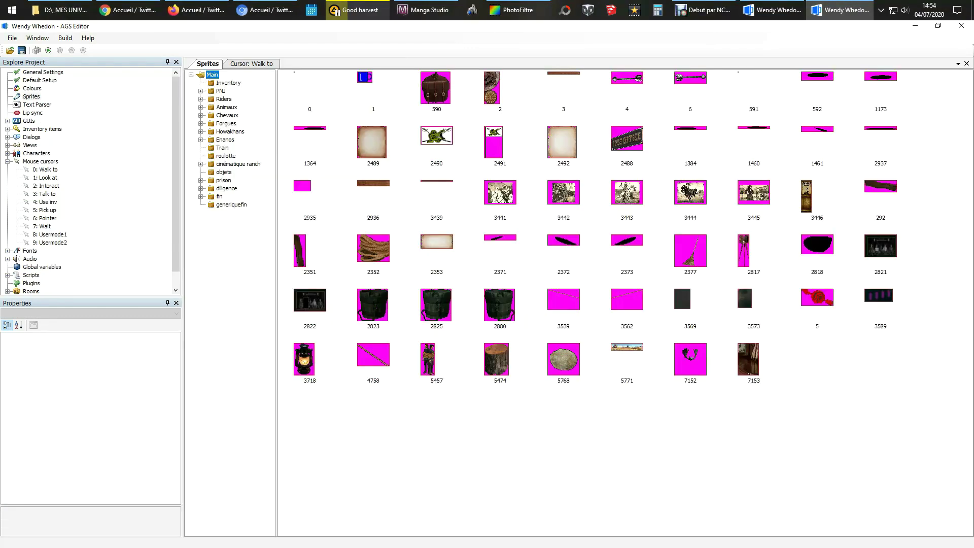
Copy sprite 5, the red cursor image, from the other AGS project and import it into this project's Main sprite folder
right_click(826, 301)
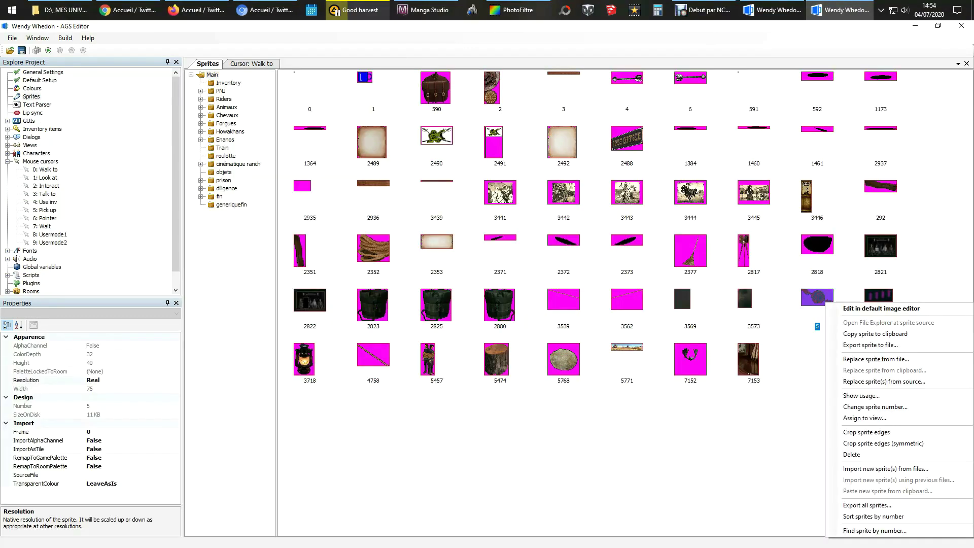
click(866, 334)
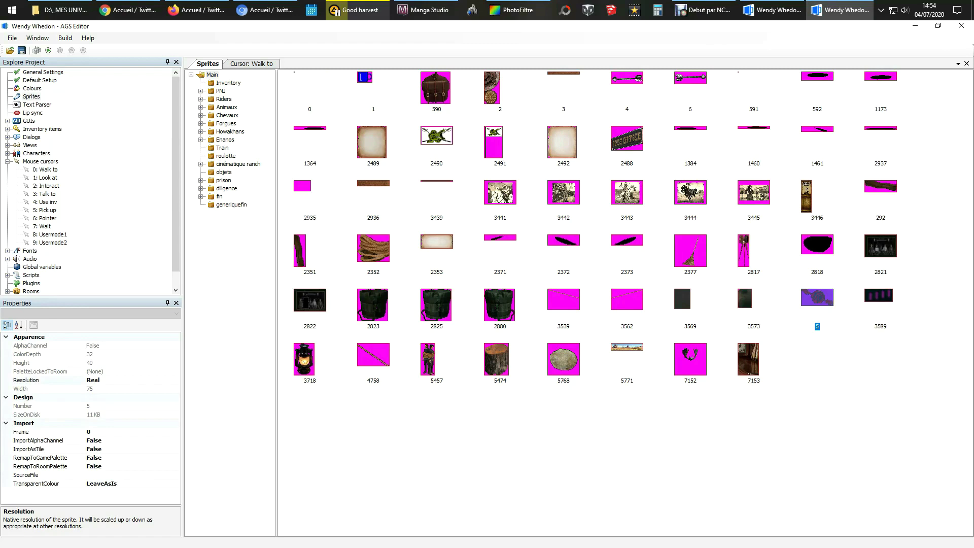
click(773, 10)
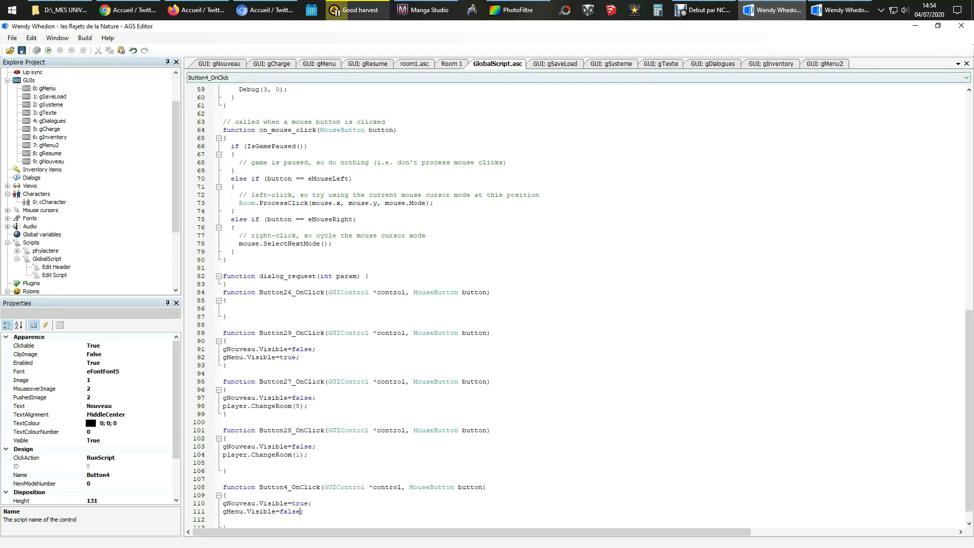
drag(176, 166, 176, 142)
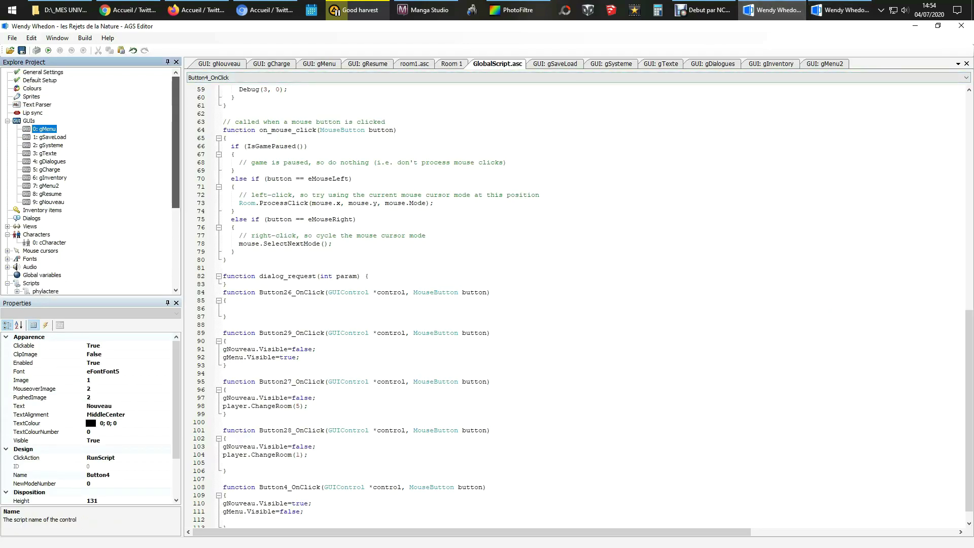
double_click(31, 97)
right_click(317, 176)
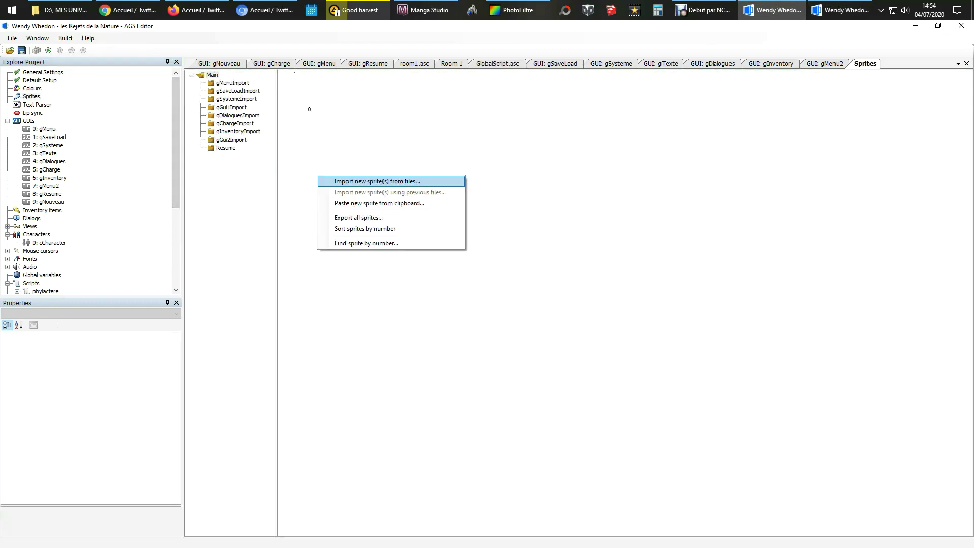
click(379, 204)
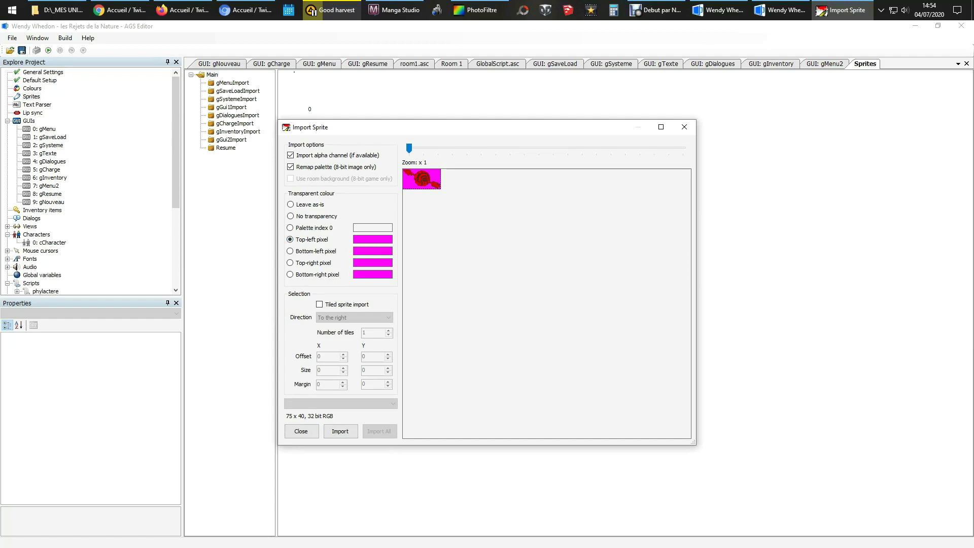
click(340, 432)
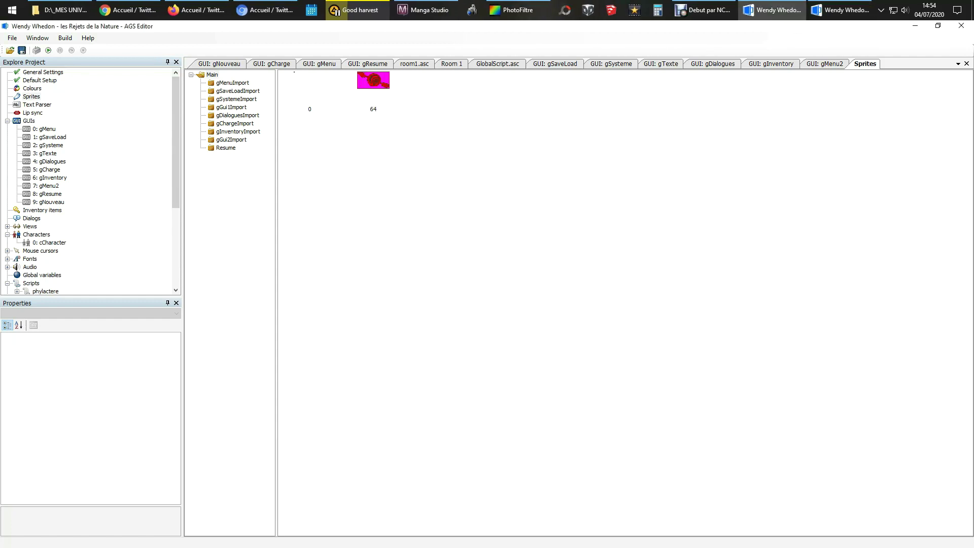
Set the image of the Walk to mouse cursor to sprite 64 from the Main folder
click(7, 250)
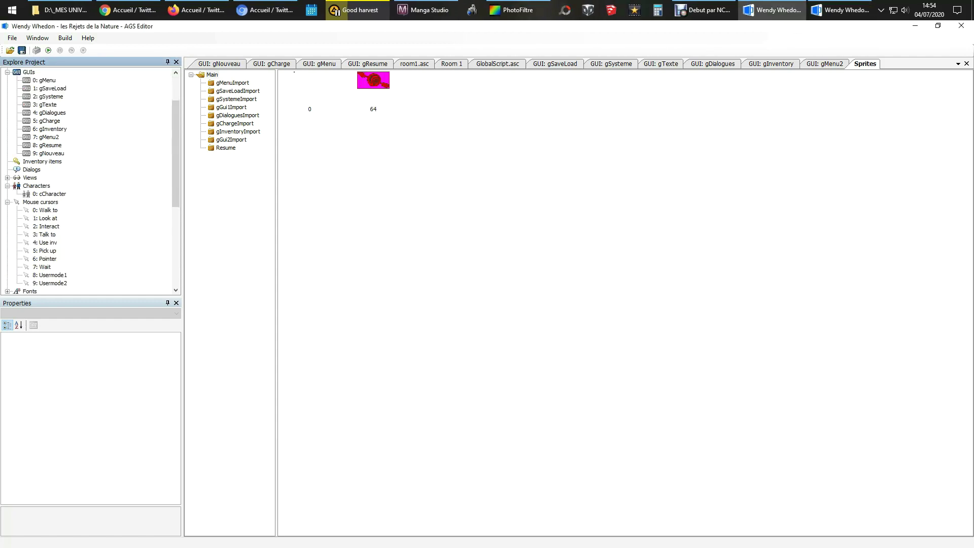
click(44, 259)
double_click(44, 210)
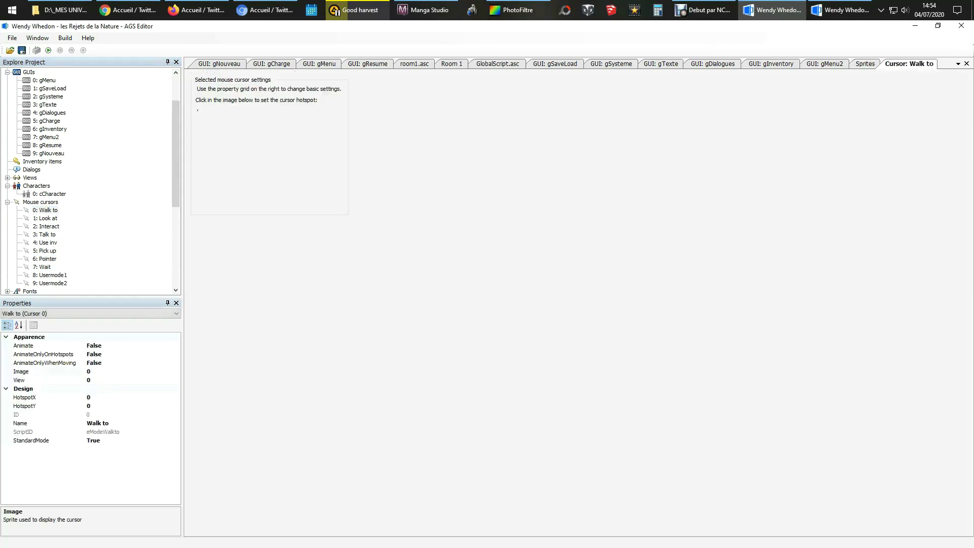
click(20, 371)
click(176, 371)
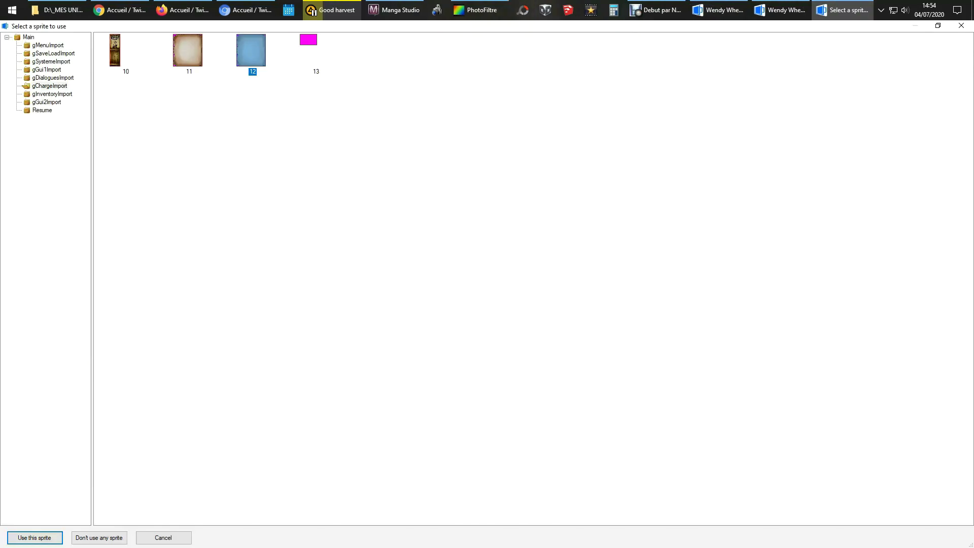
click(28, 37)
double_click(189, 42)
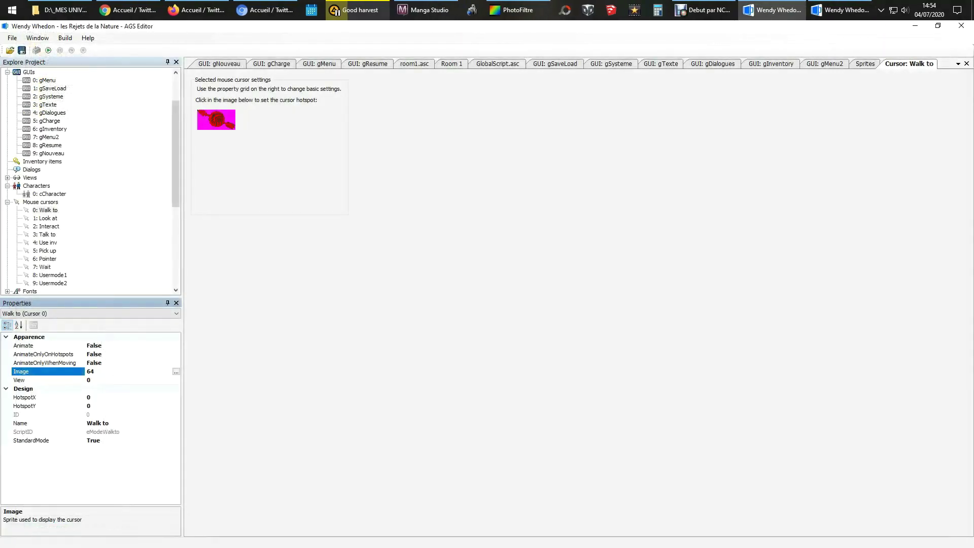
Set the image of the Look at mouse cursor to sprite 64
double_click(45, 219)
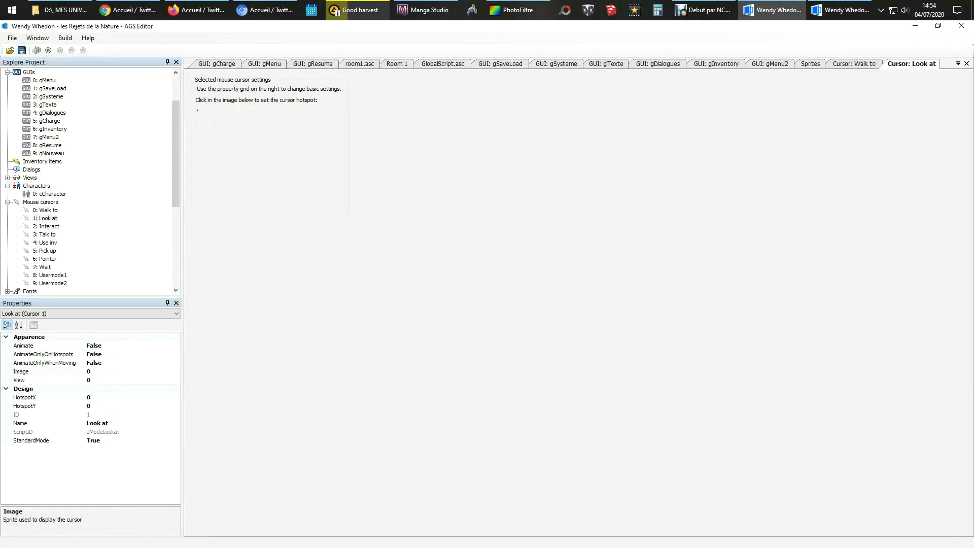
click(20, 372)
click(176, 371)
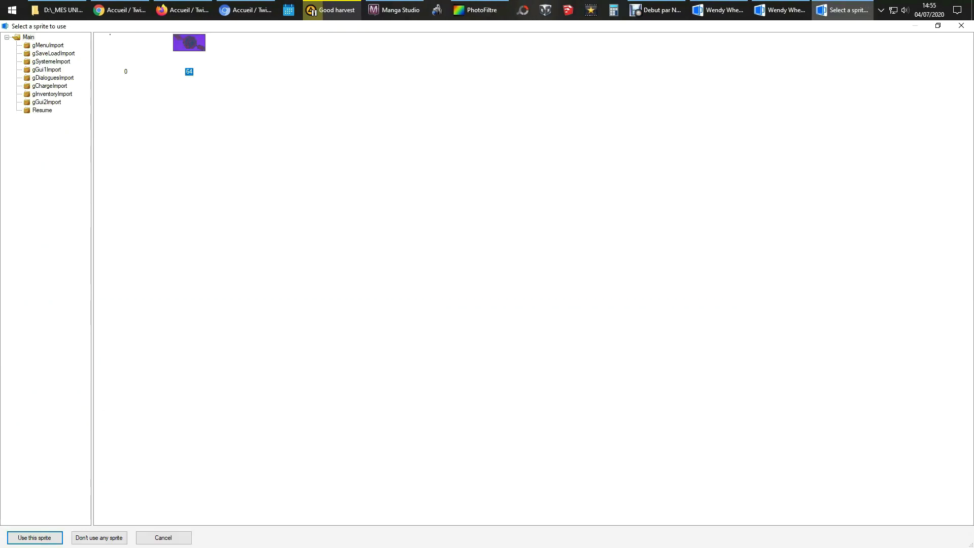
key(Return)
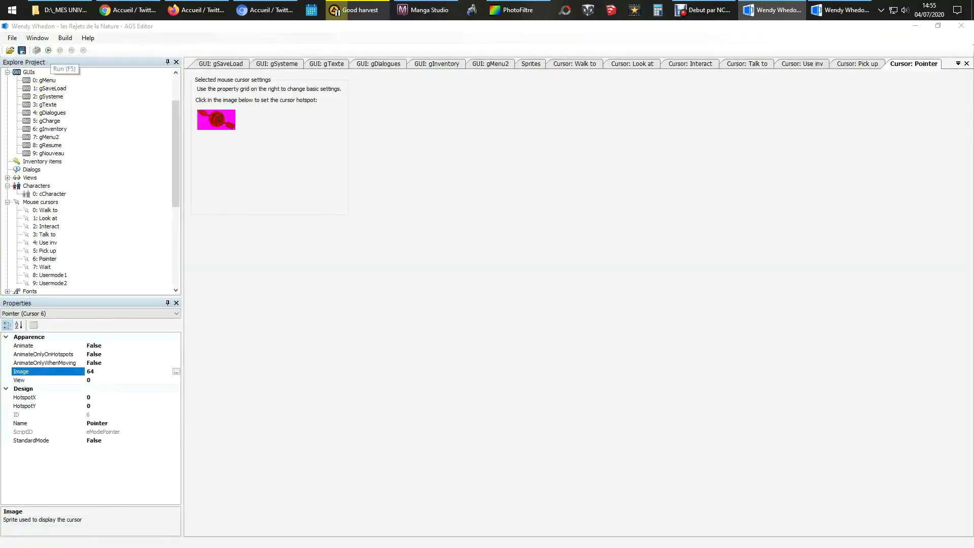
Run the game, test the Nouveau and "Voir le résumé du 1er chapitre" buttons with the new cursor, and close it
click(48, 50)
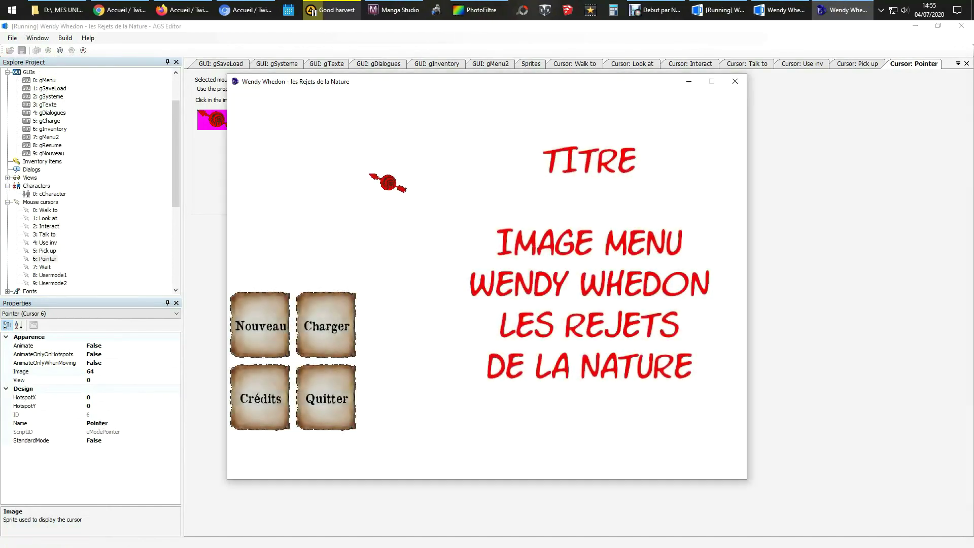
click(277, 323)
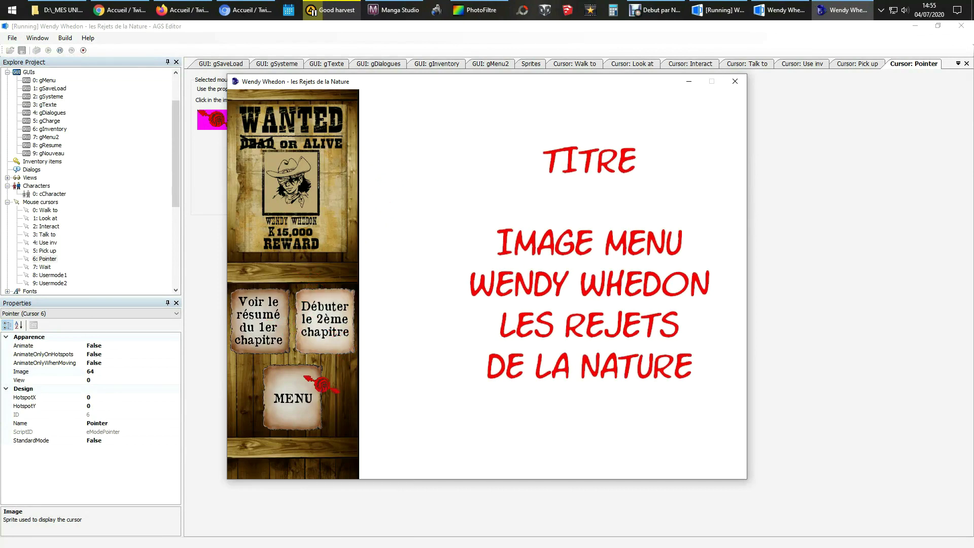
click(278, 321)
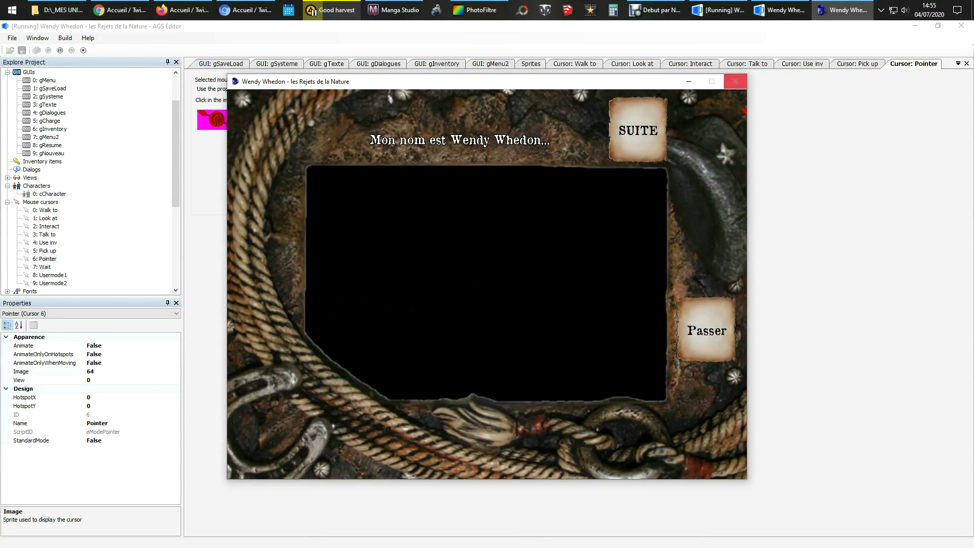
click(735, 82)
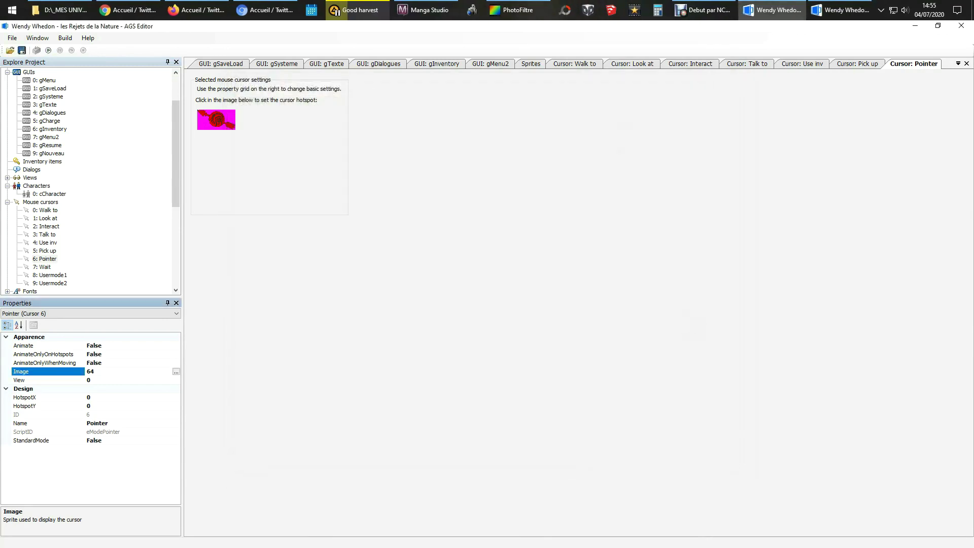
click(44, 259)
scroll(91, 178, up, 3)
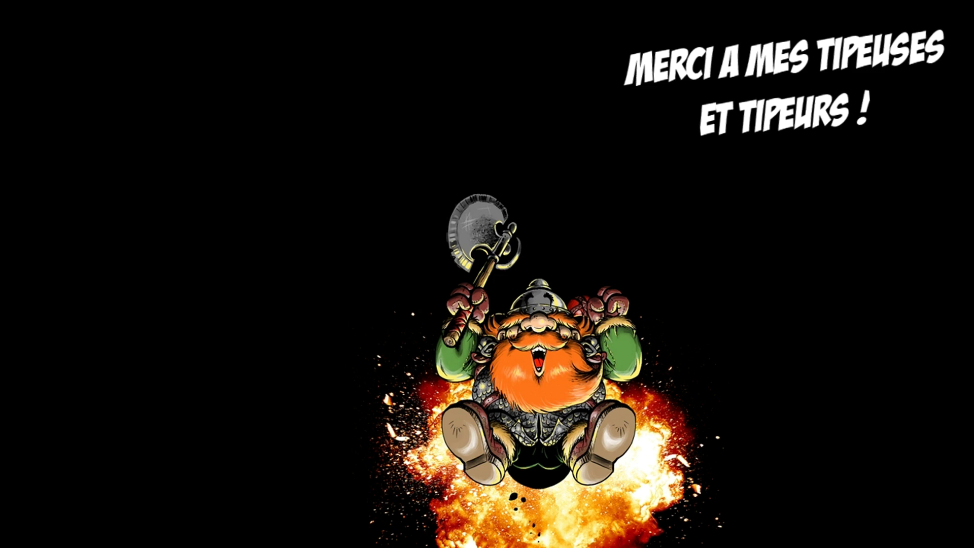